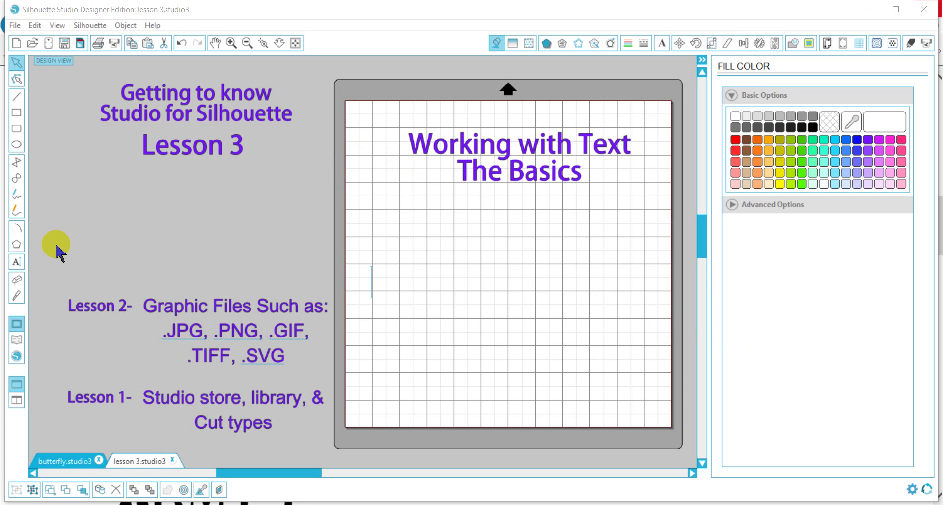
Step: Choose the Text tool and show the Text Style panel, set to Courier New 72 pt
click(16, 264)
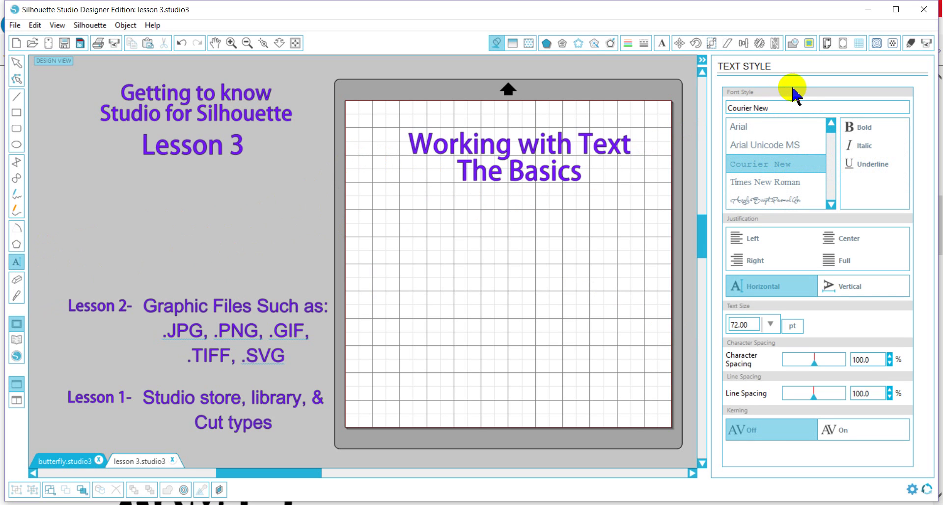
click(662, 45)
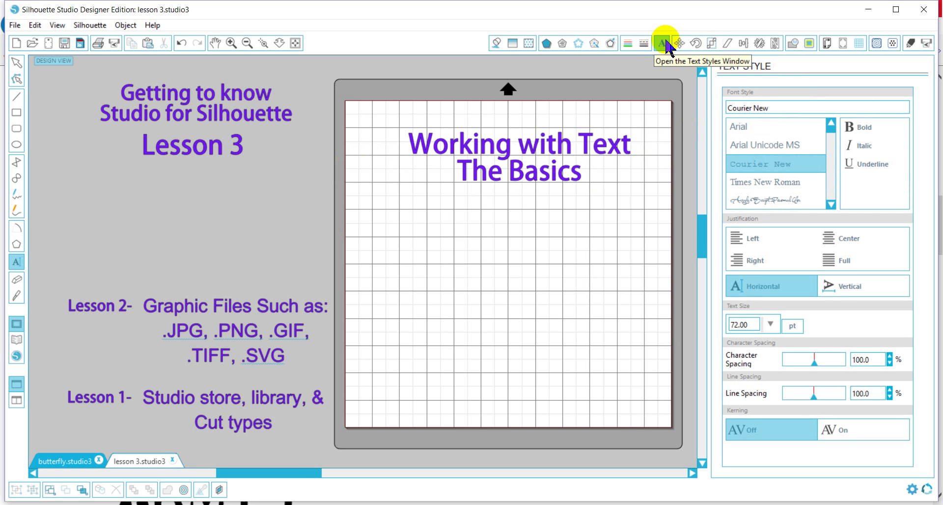
Step: Type 'I am ready for a' and 'vacation.' on two lines on the mat
click(405, 285)
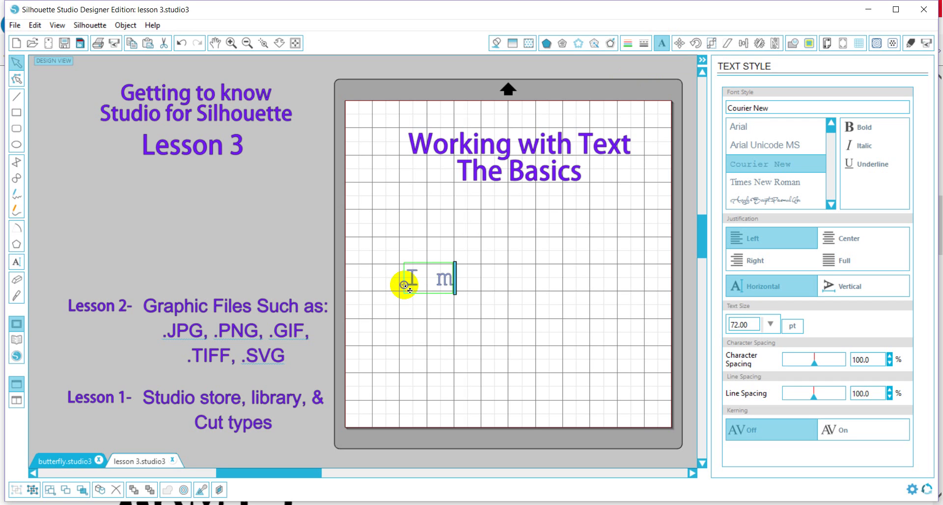
text(I am read)
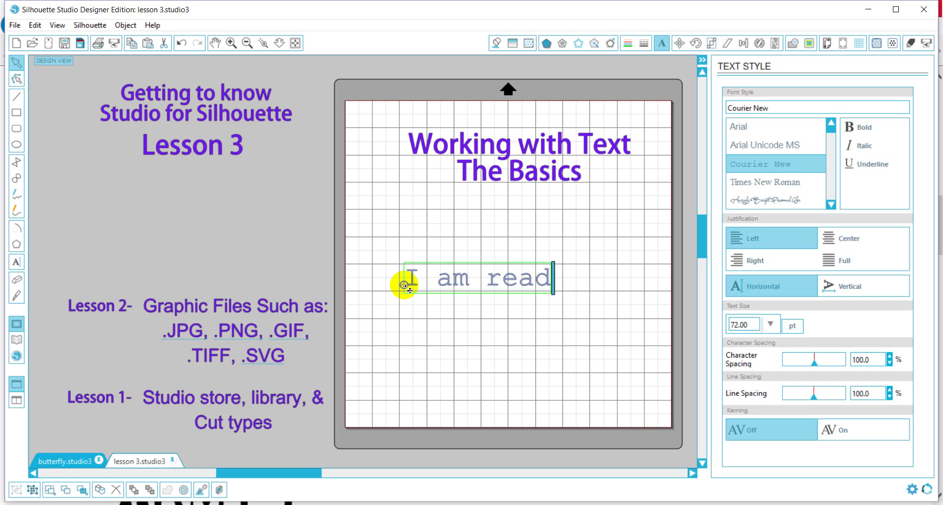
text(y for a)
key(Return)
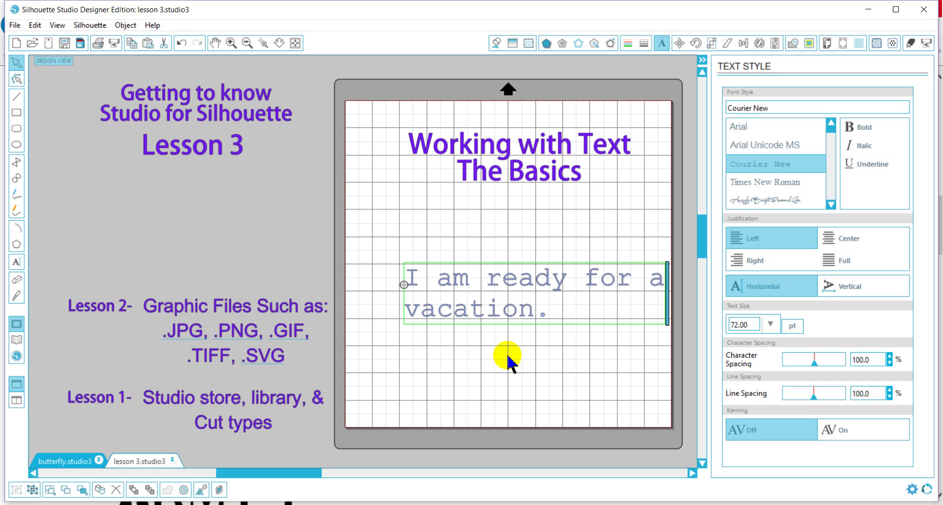
click(552, 344)
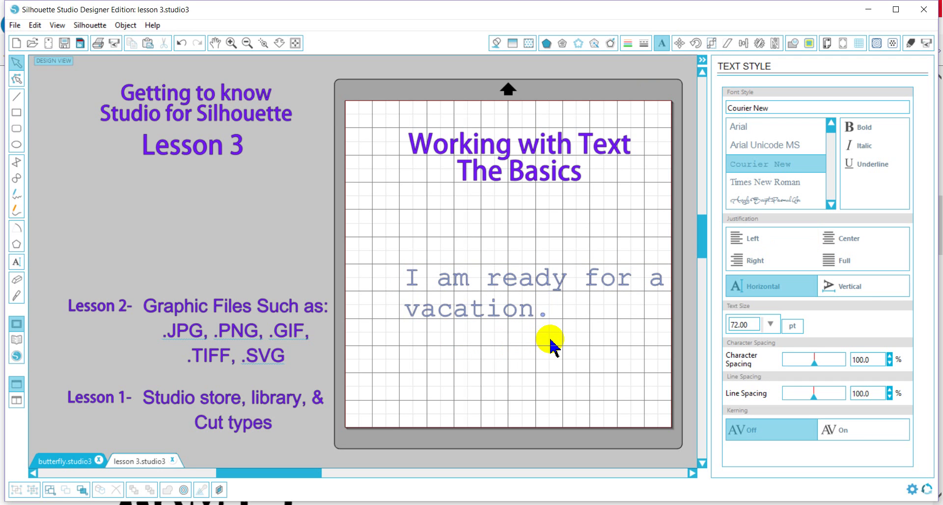
Step: Try Arial and Adelicia Script on the sentence, settling on Times New Roman
click(523, 318)
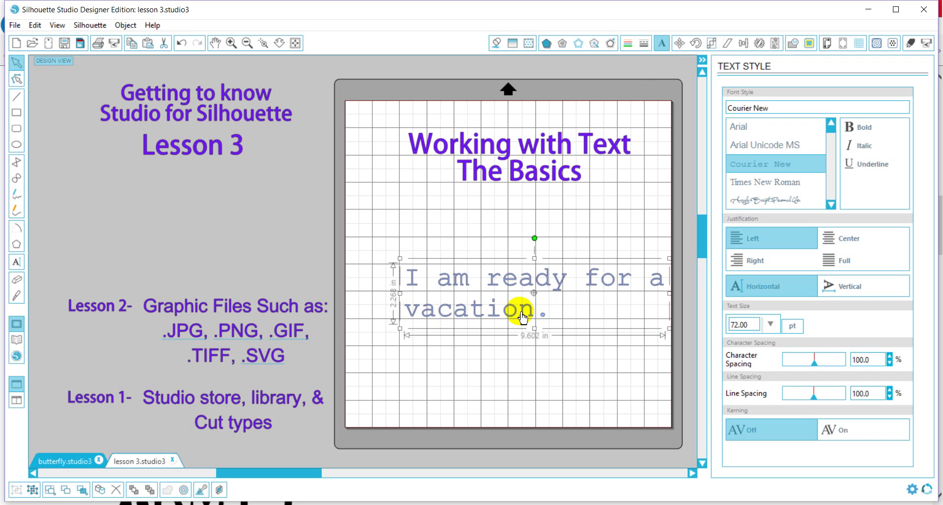
click(744, 128)
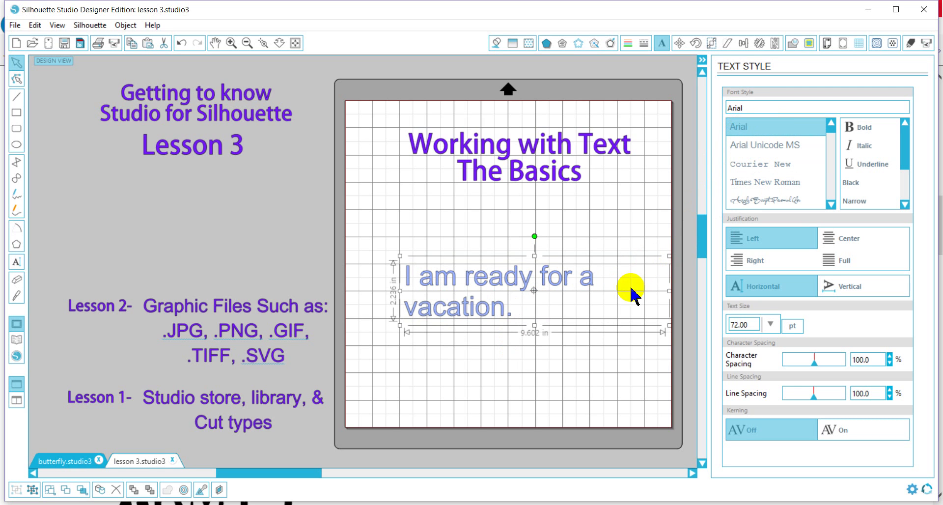
key(Down)
key(Down)
key(Down)
key(Down)
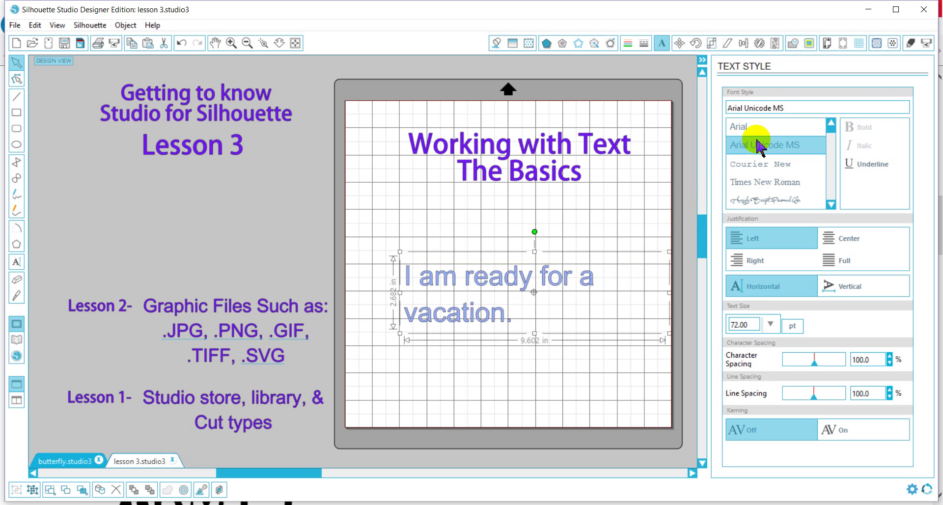
key(Down)
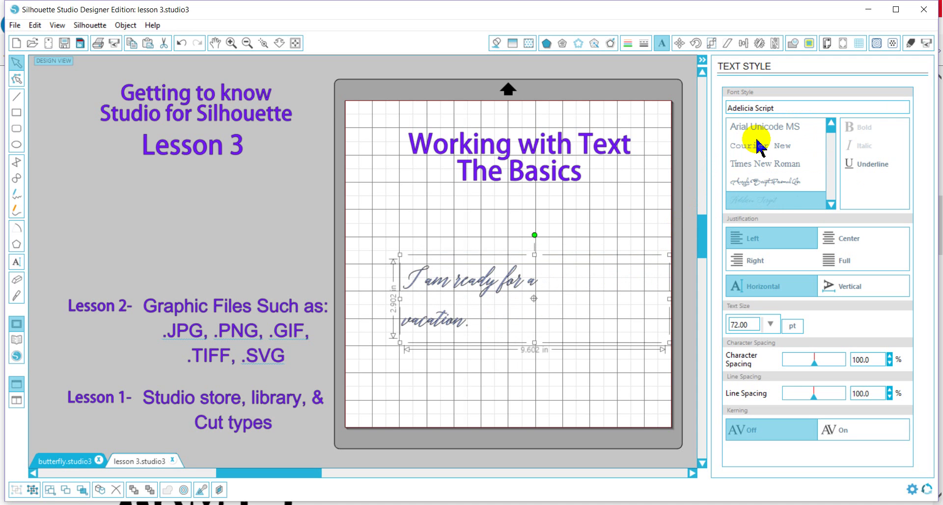
key(Up)
key(Up)
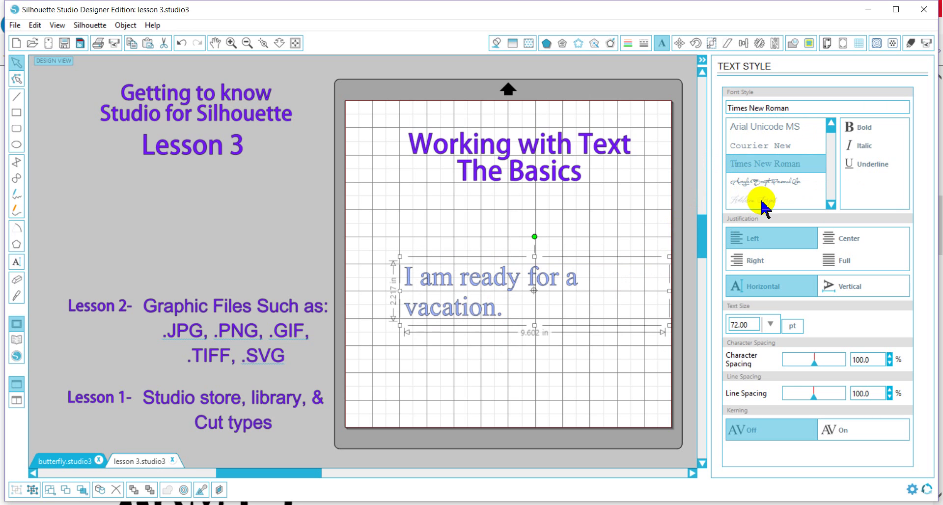
Step: Toggle bold, italic and underline, leaving only bold on
click(865, 133)
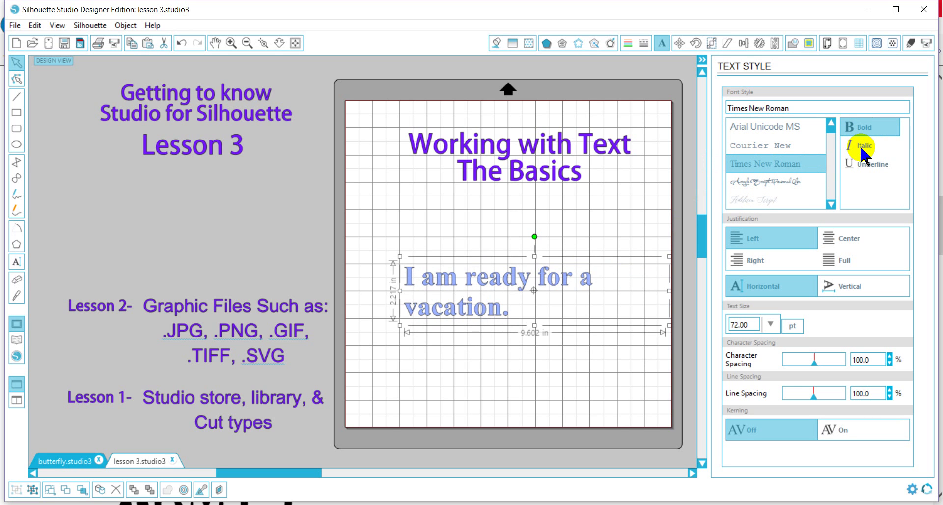
click(863, 147)
click(864, 167)
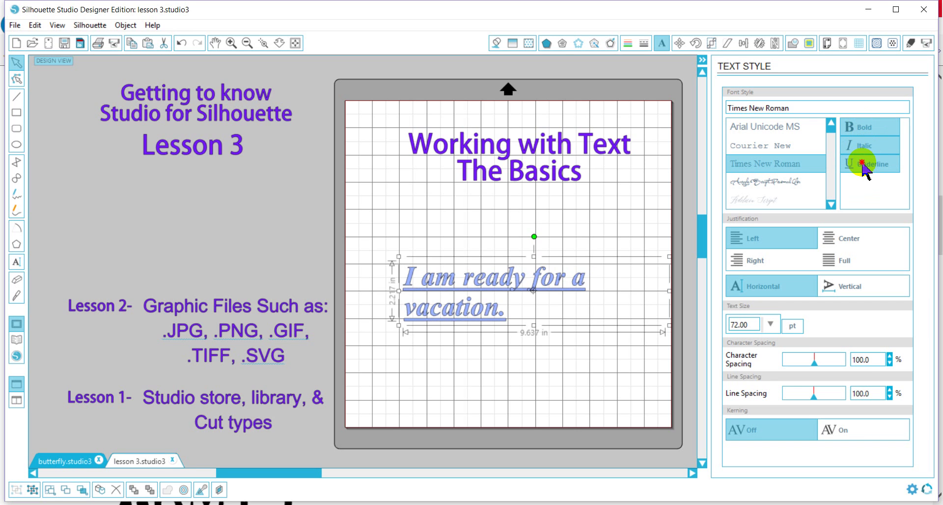
click(863, 165)
click(864, 145)
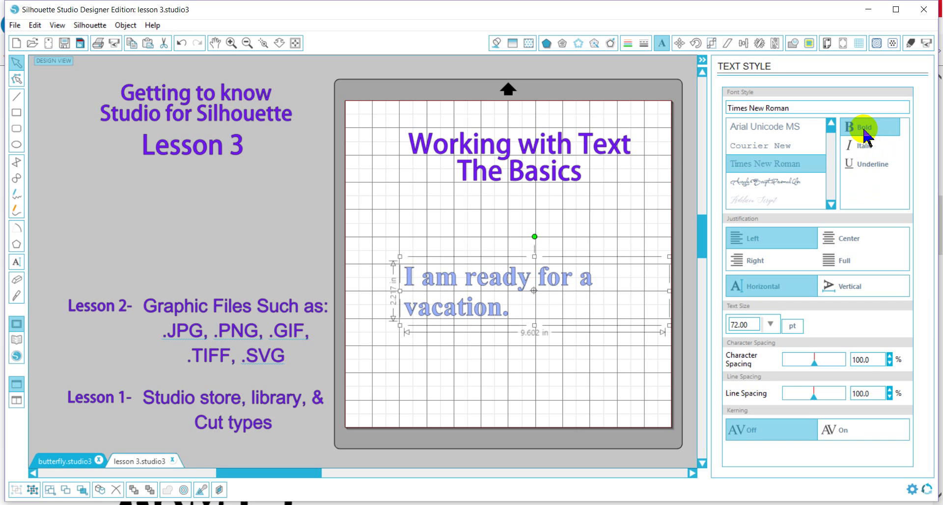
click(865, 128)
click(865, 129)
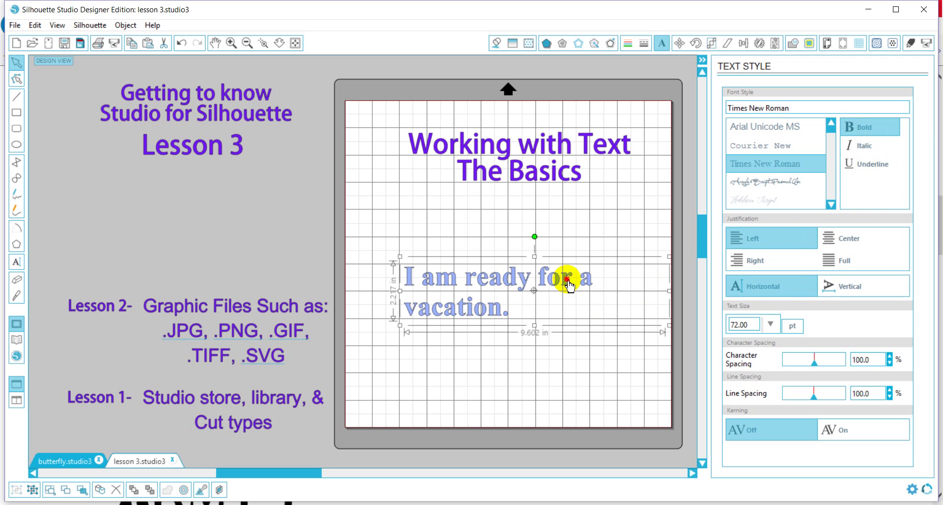
Step: Nudge the sentence left and try center, right and full justification before returning to left
drag(567, 285, 551, 285)
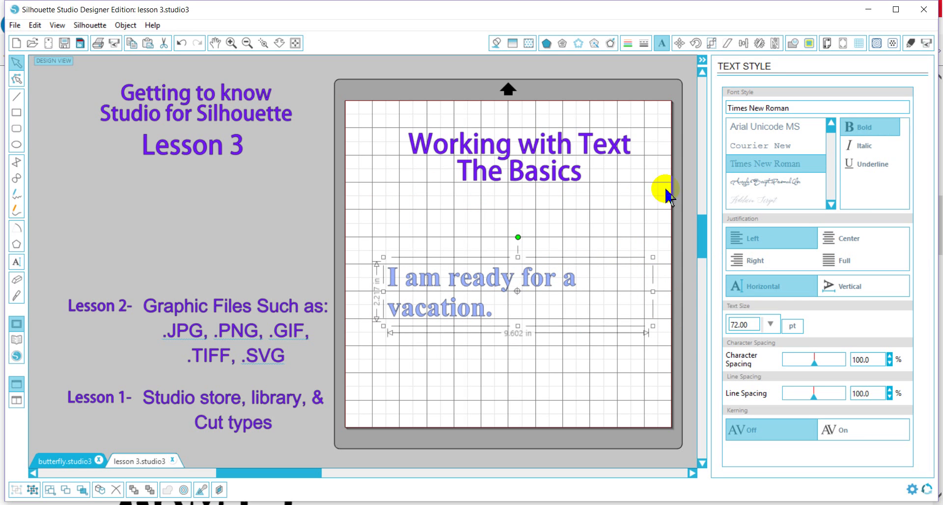
click(829, 241)
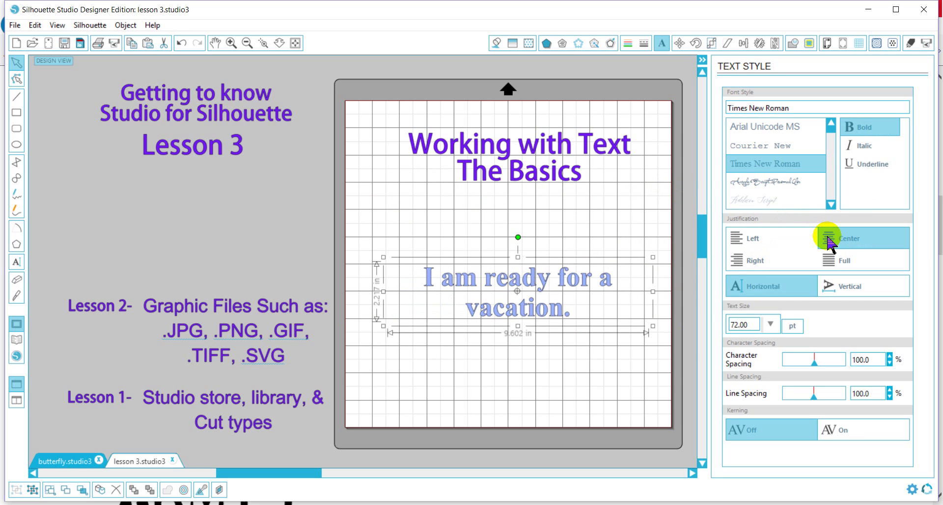
click(753, 263)
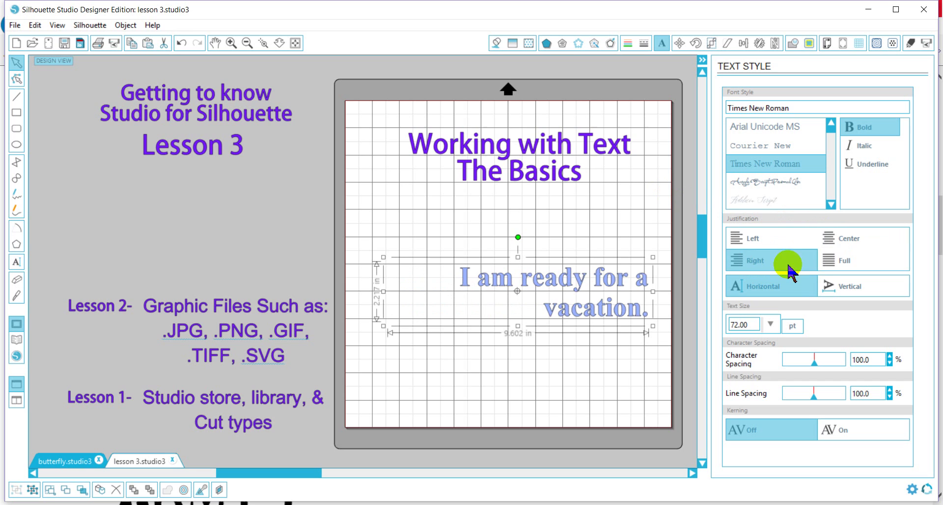
click(838, 265)
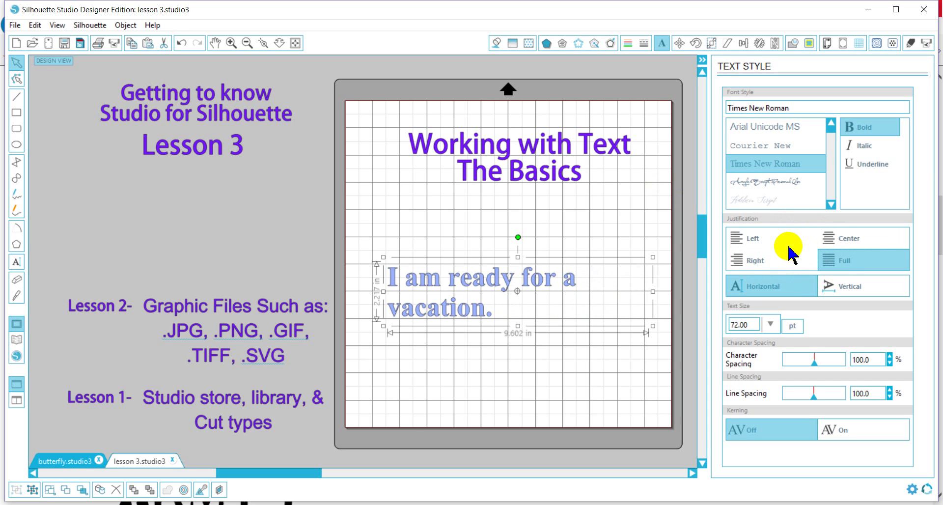
click(752, 240)
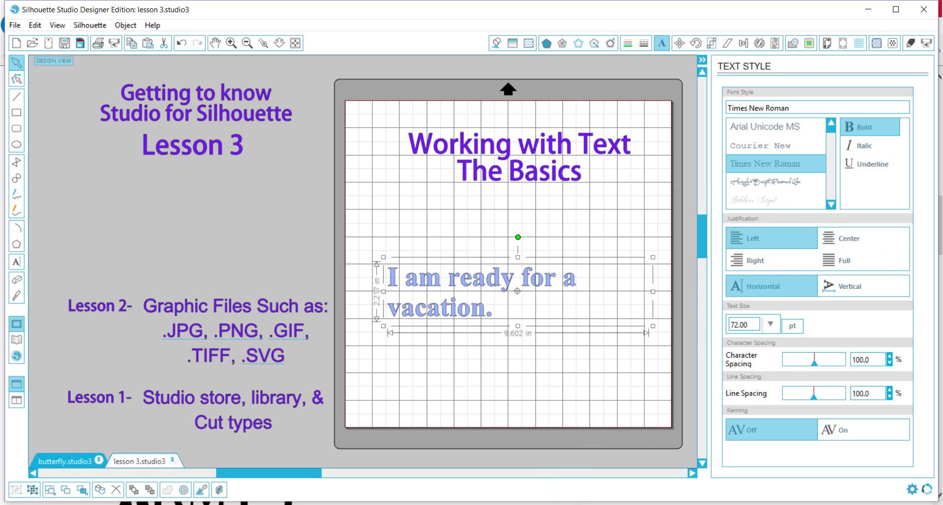
Step: Try vertical text direction, then return the sentence to horizontal layout
click(762, 286)
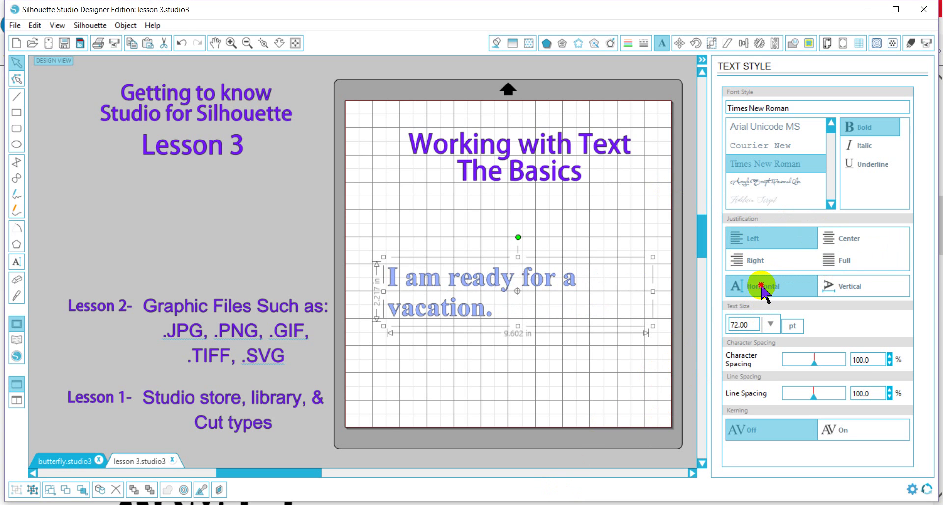
click(851, 287)
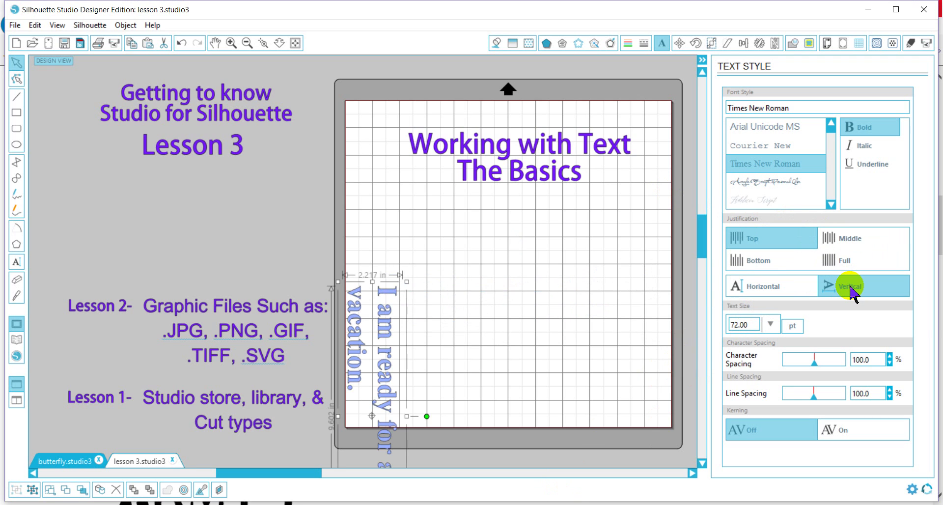
click(798, 291)
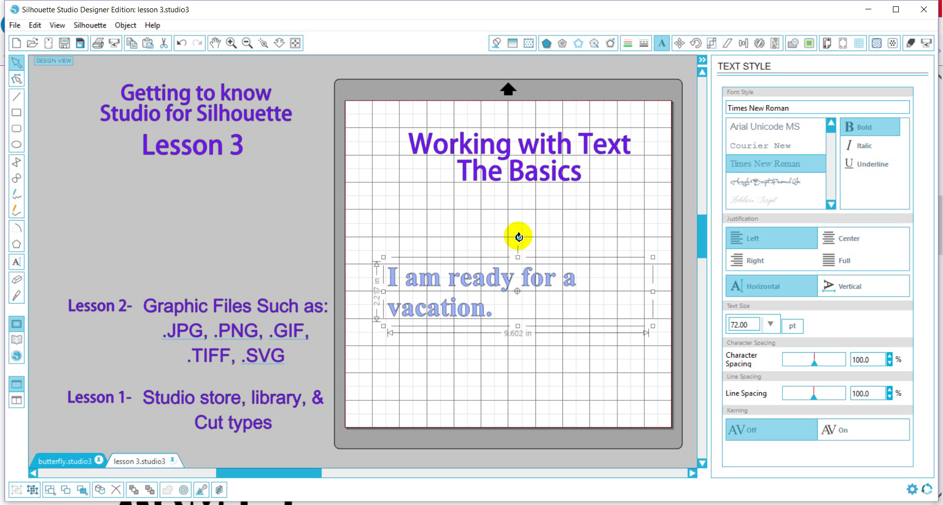
Step: Reposition the sentence, shrink it to 8 pt, then set it back to 72 pt
mouse_move(519, 237)
mouse_down()
mouse_move(467, 252)
mouse_move(447, 284)
mouse_move(499, 238)
mouse_move(554, 275)
mouse_move(538, 256)
mouse_move(517, 251)
mouse_up()
drag(495, 284, 492, 265)
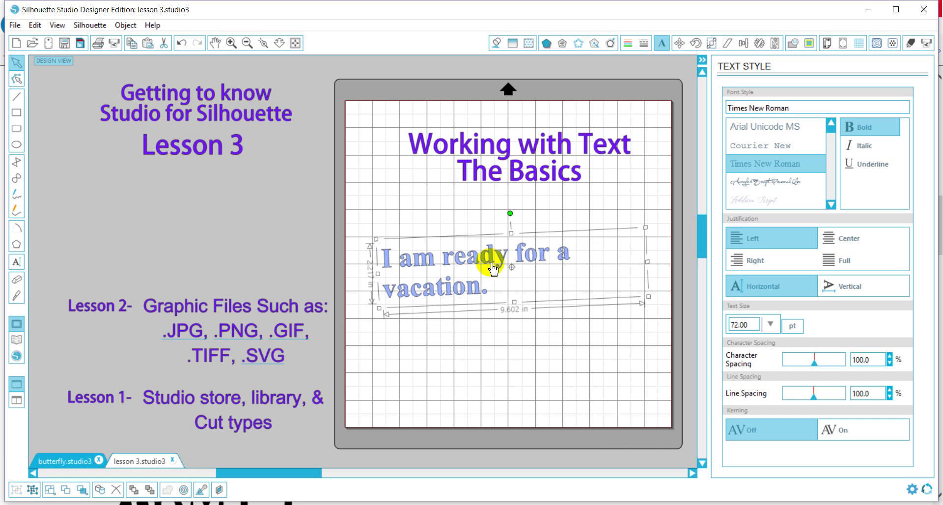
click(771, 326)
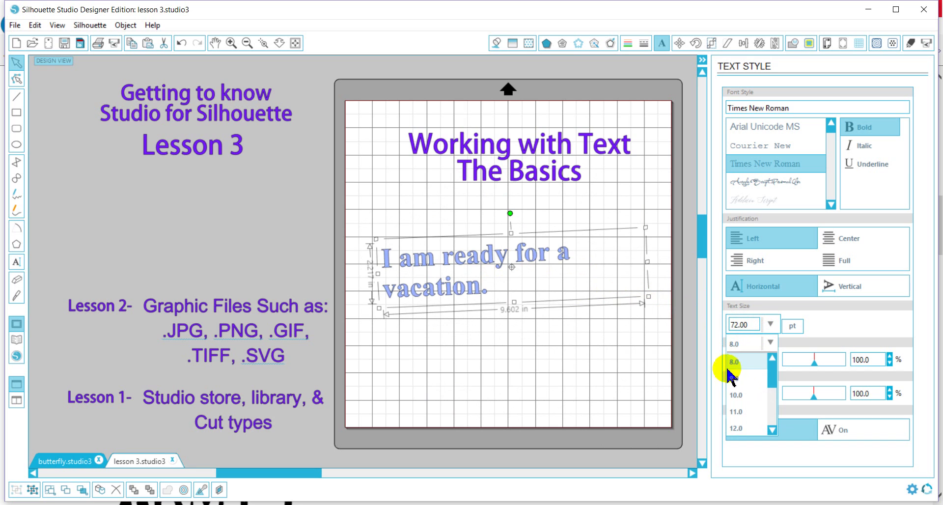
click(736, 363)
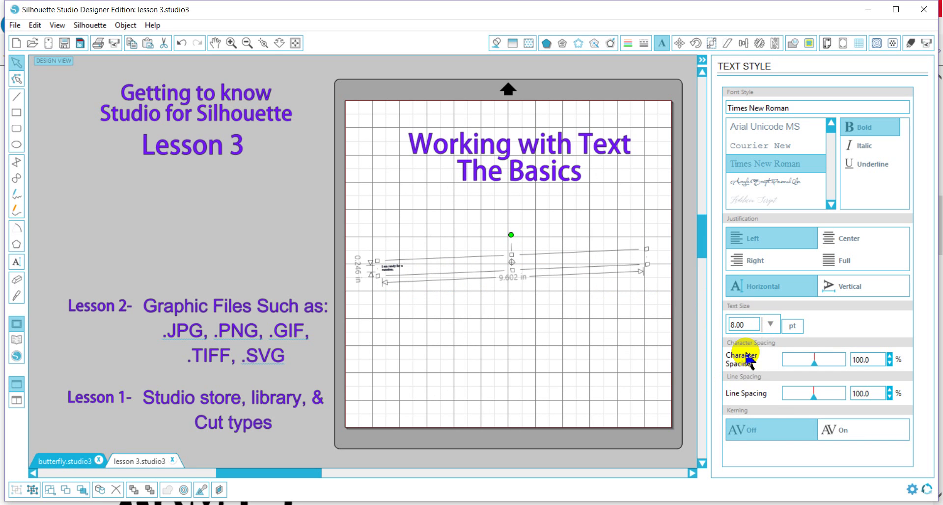
click(771, 325)
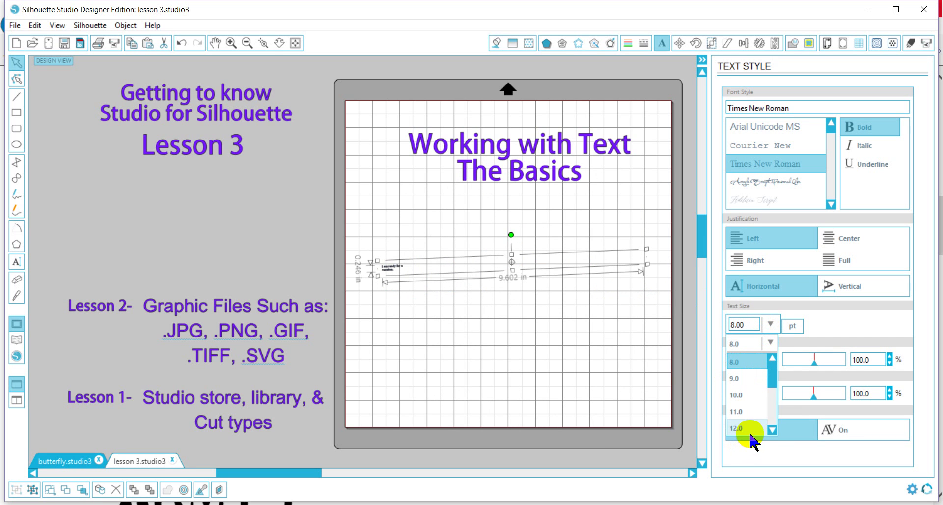
drag(776, 381, 773, 404)
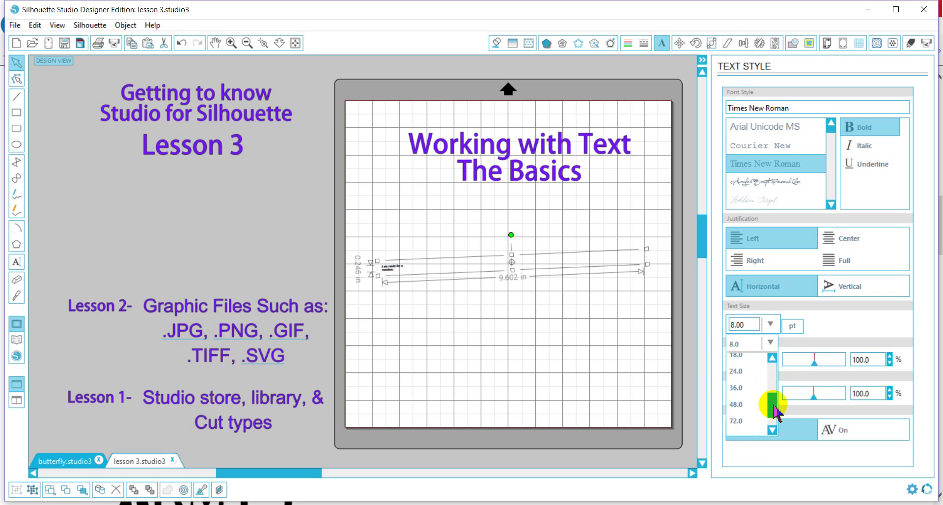
click(743, 426)
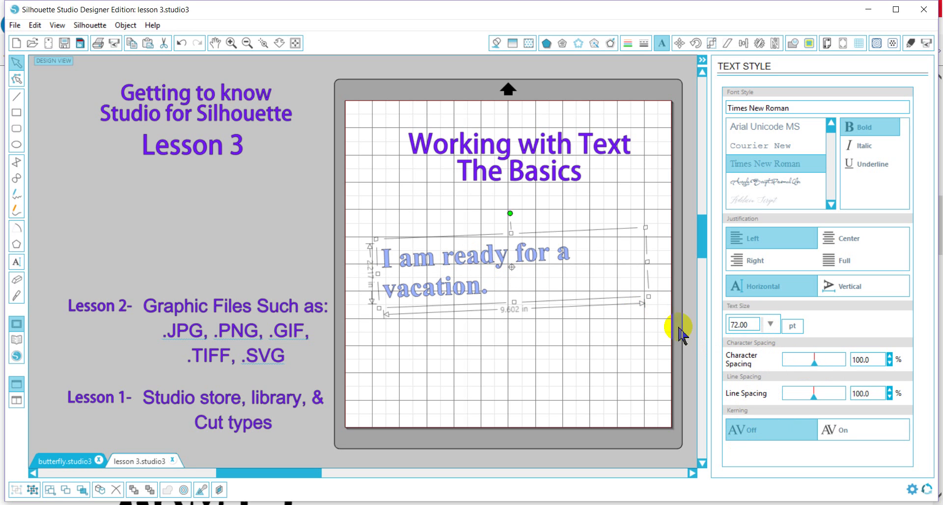
Step: Widen character spacing to 106.3% and line spacing to 106.6%
mouse_move(814, 365)
mouse_down()
mouse_move(830, 364)
mouse_move(817, 368)
mouse_up()
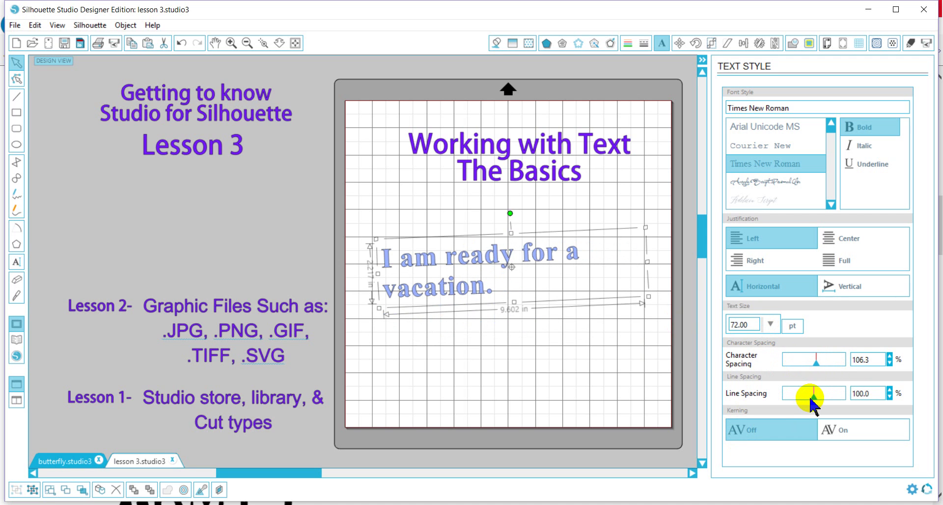
mouse_move(814, 399)
mouse_down()
mouse_move(835, 400)
mouse_move(817, 400)
mouse_up()
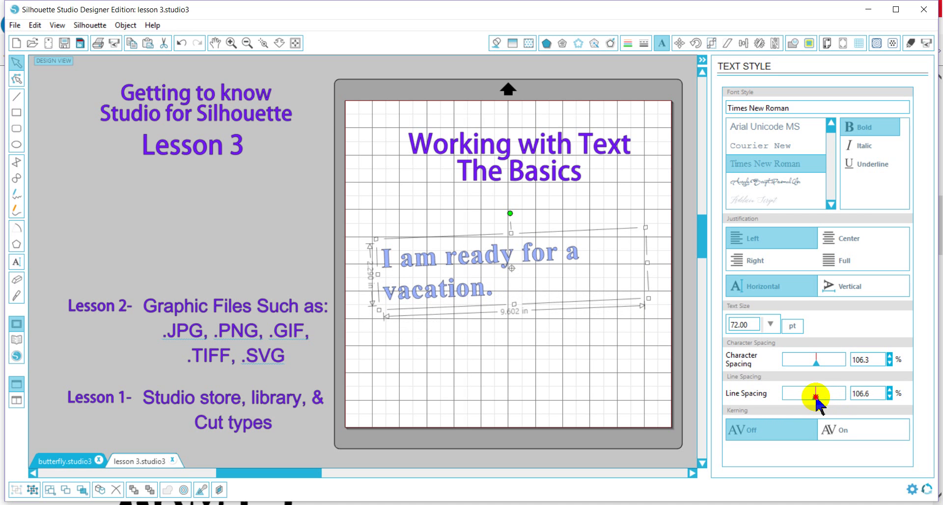
double_click(573, 255)
click(607, 329)
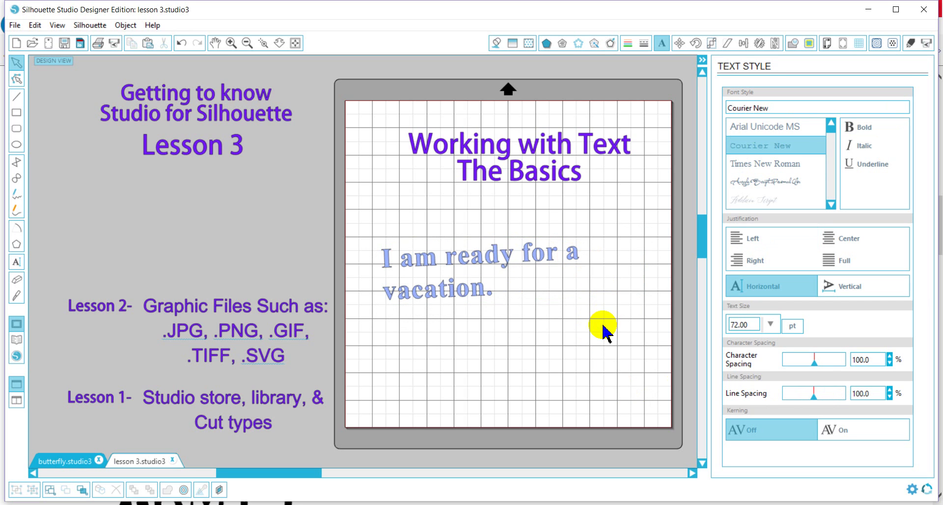
click(574, 253)
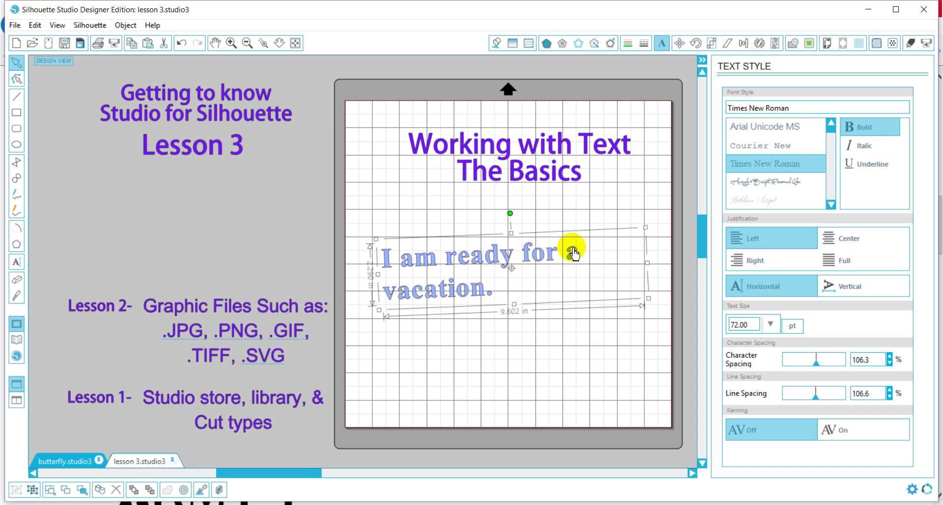
double_click(572, 254)
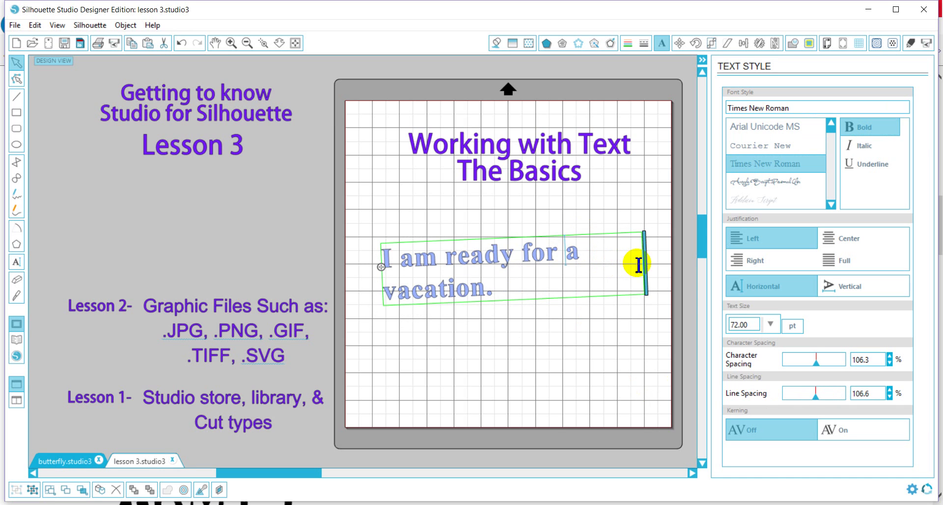
drag(647, 265, 615, 258)
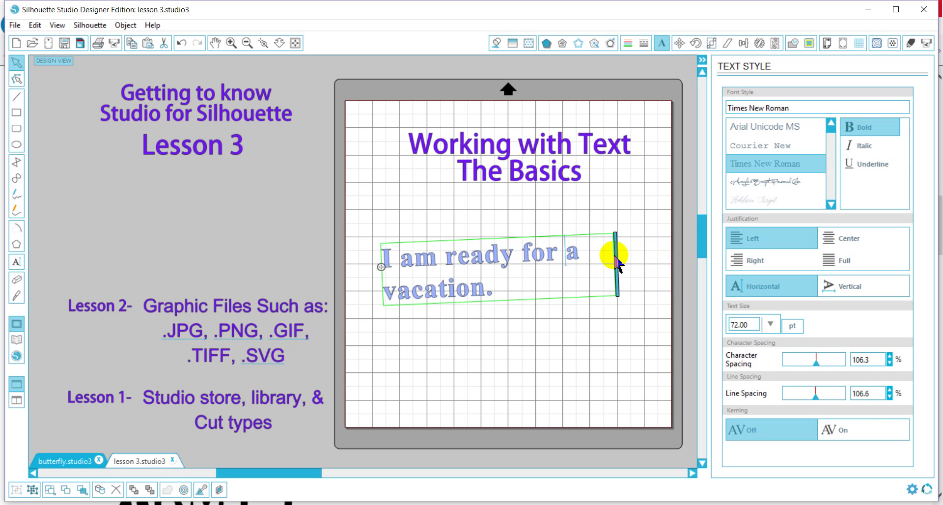
click(594, 352)
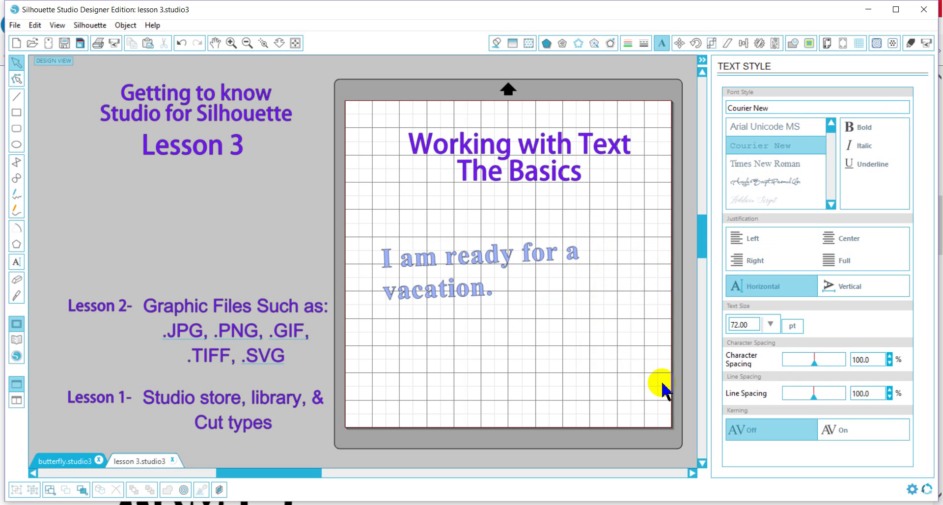
Step: Pan right to reveal the two VACATION samples and inspect their settings
click(692, 473)
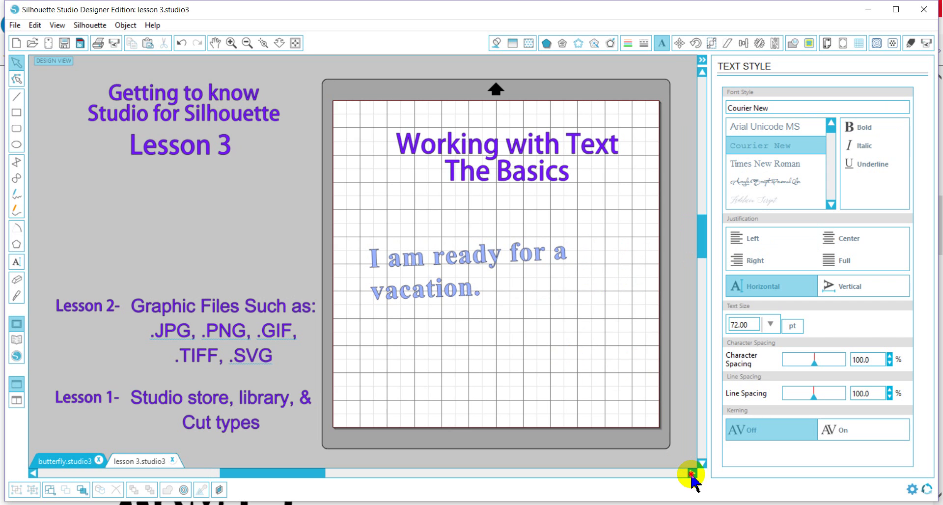
click(692, 473)
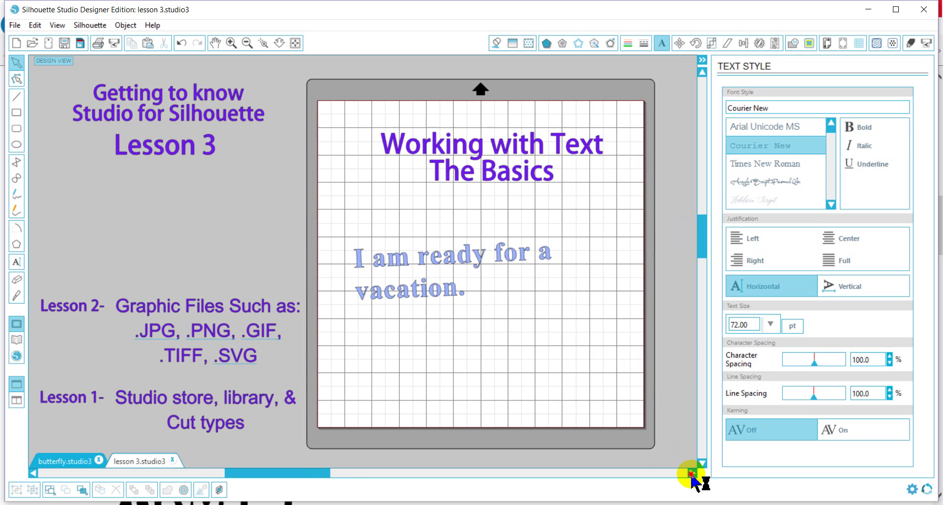
click(692, 473)
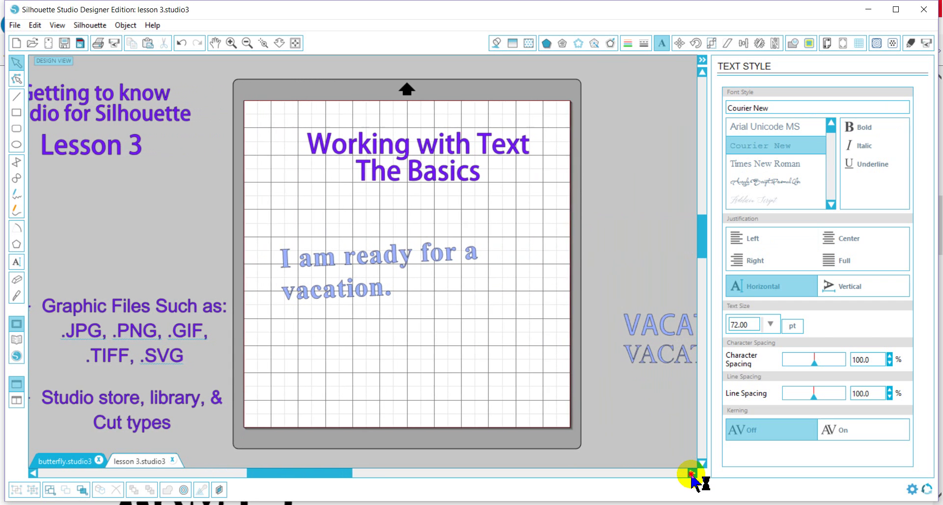
click(692, 473)
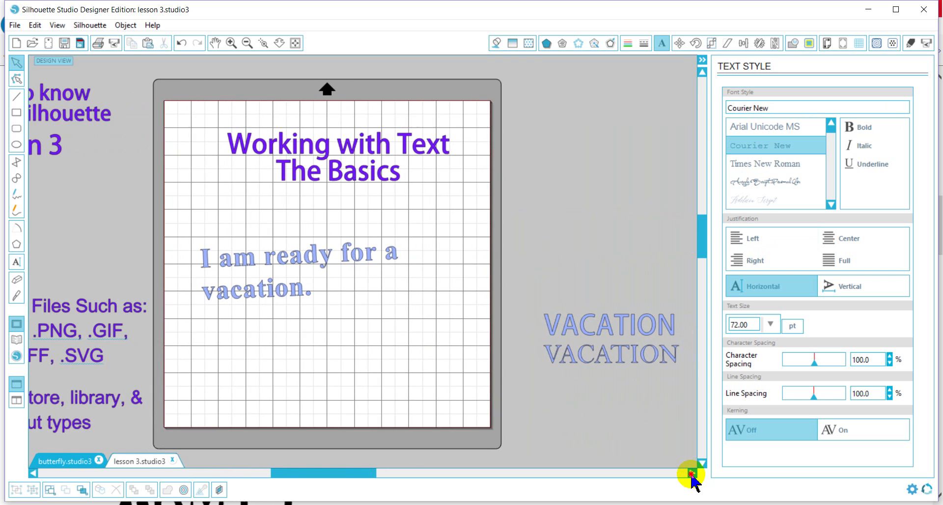
click(693, 474)
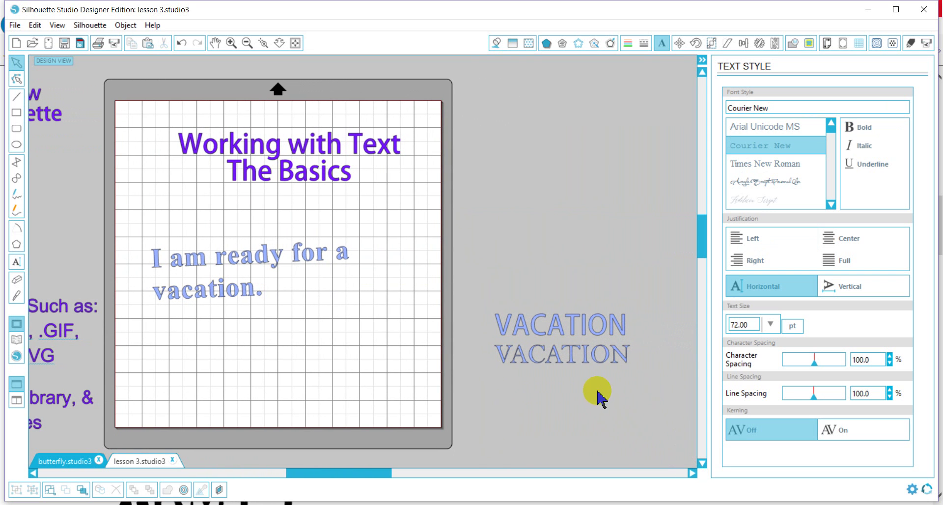
click(598, 366)
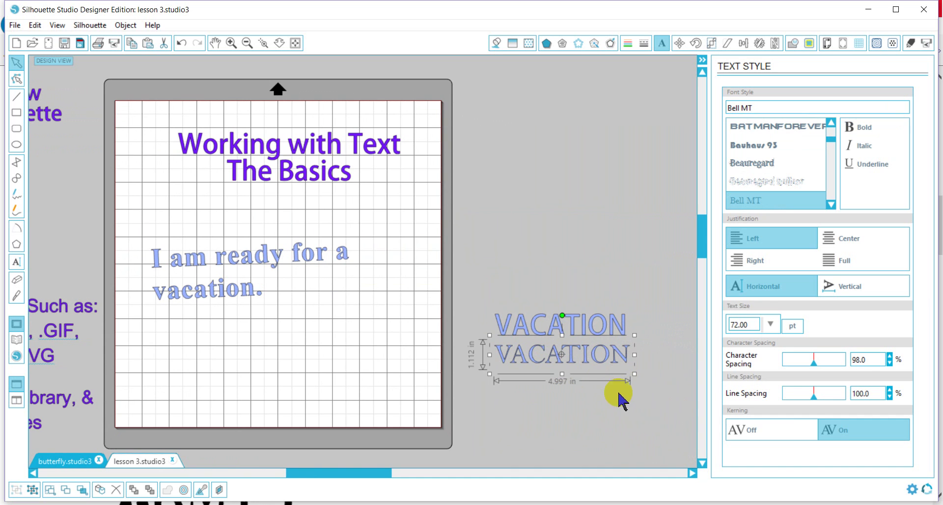
click(577, 395)
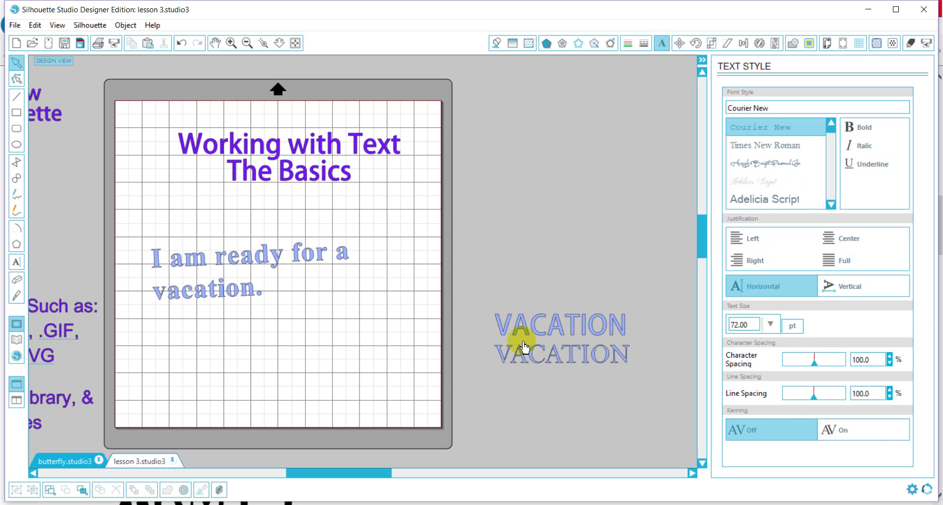
click(580, 333)
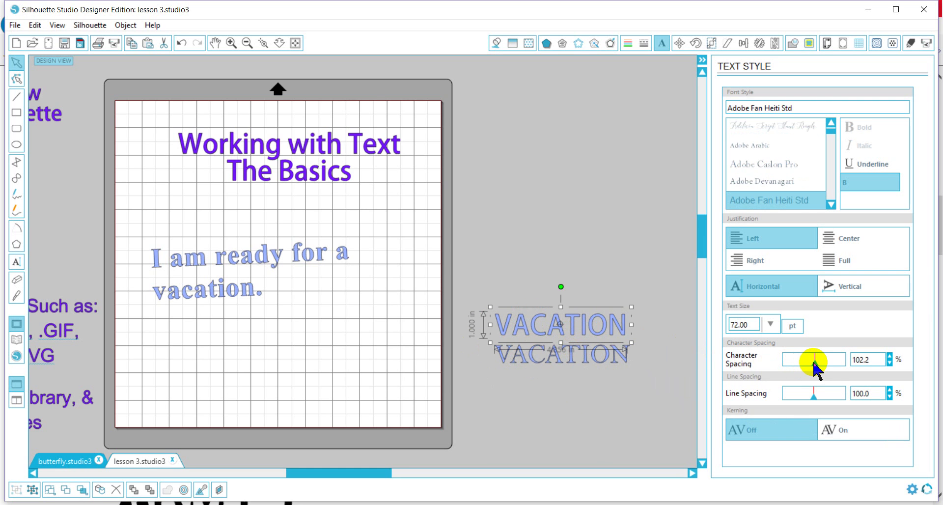
Step: Widen the sentence's character spacing slightly and compare it with the kerned VACATION sample
click(274, 265)
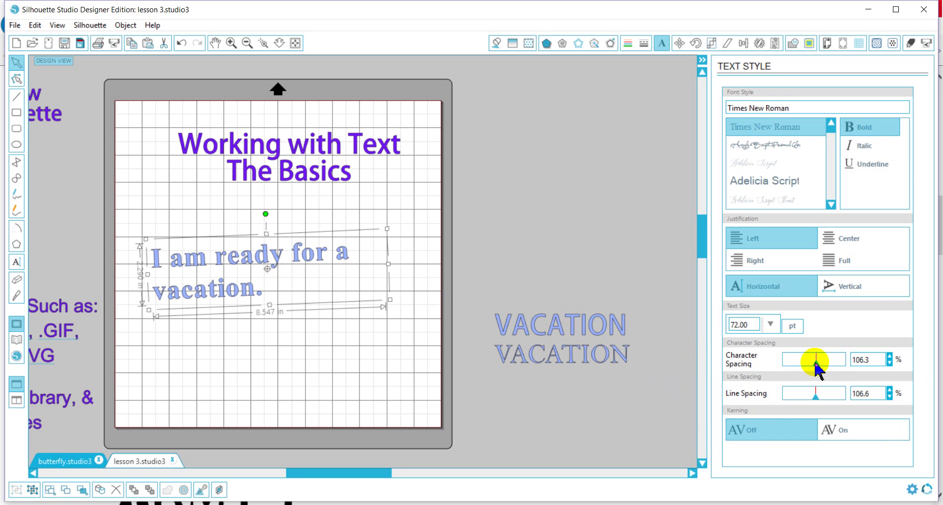
mouse_move(816, 366)
mouse_down()
mouse_move(830, 369)
mouse_move(806, 371)
mouse_move(819, 369)
mouse_up()
click(609, 361)
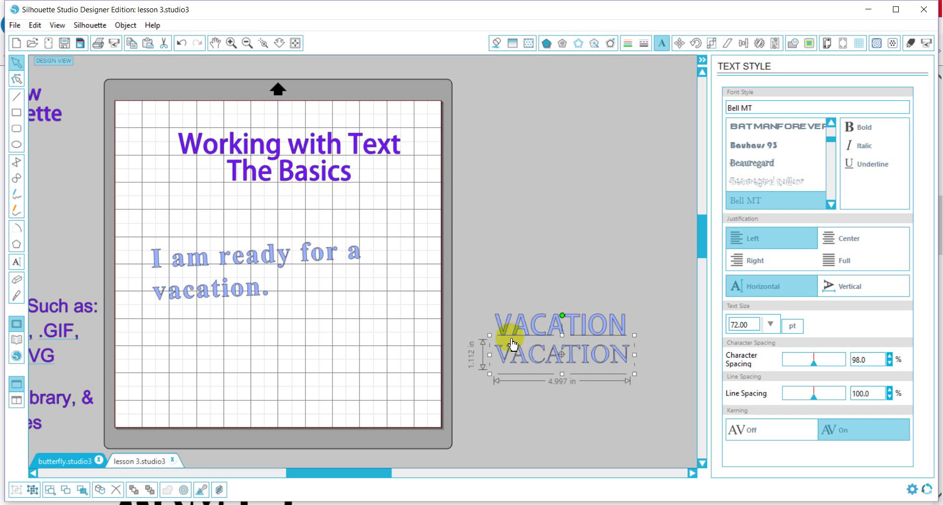
Step: Toggle kerning off and on for the selected VACATION sample to compare widths
click(757, 433)
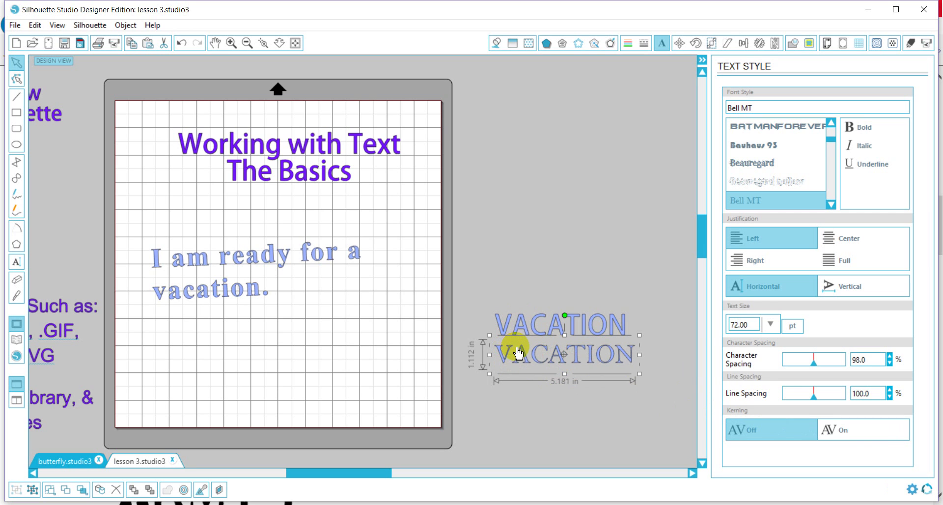
click(853, 435)
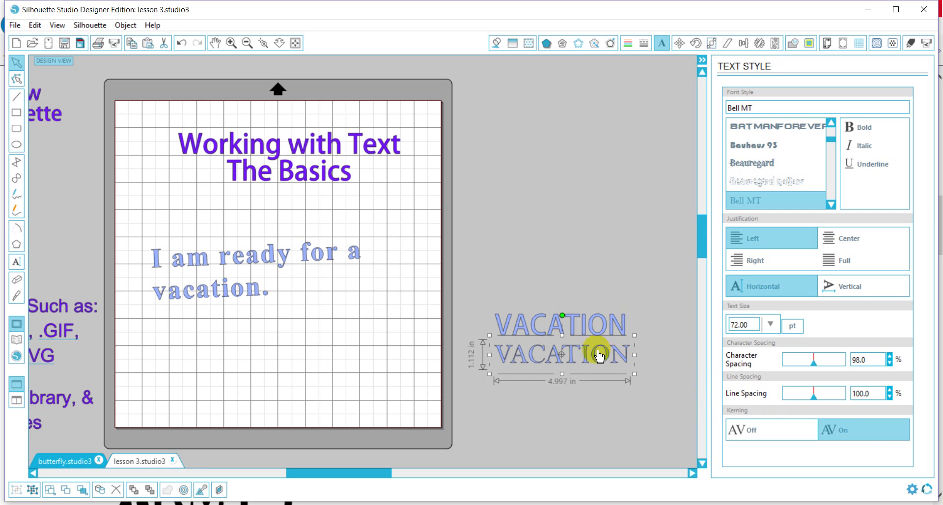
click(757, 428)
click(835, 429)
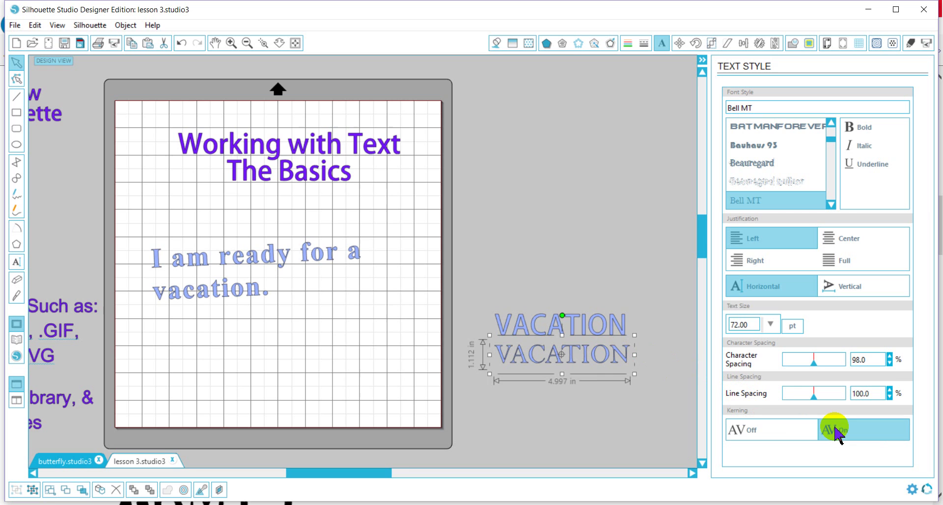
Step: Switch kerning on for the upper VACATION text after a quick off/on comparison
click(584, 328)
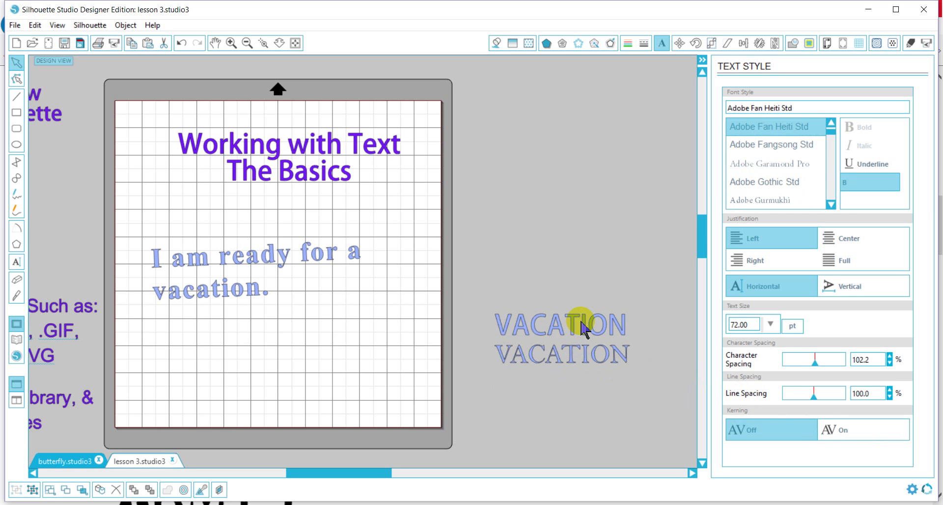
click(840, 431)
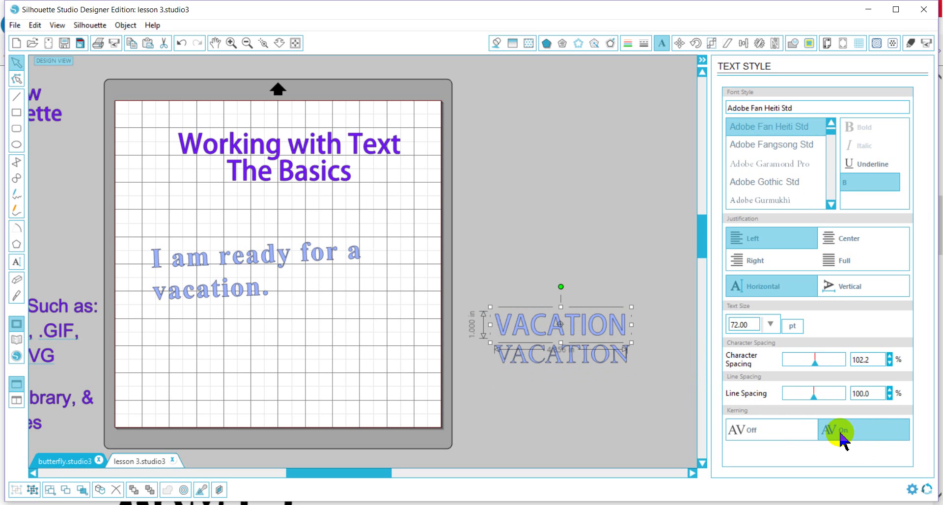
click(790, 433)
click(860, 427)
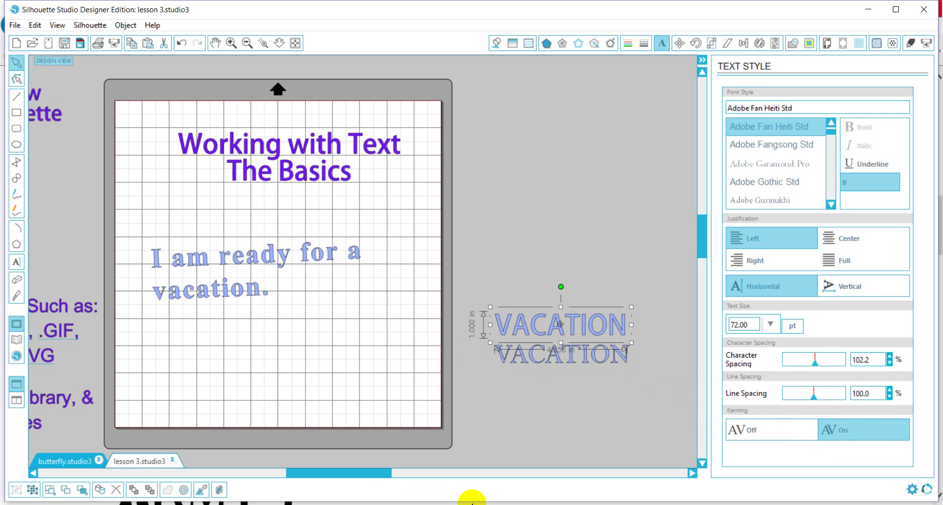
Step: Undo the last edit and replace the sentence's font with Confetti
key(ctrl+z)
key(ctrl+z)
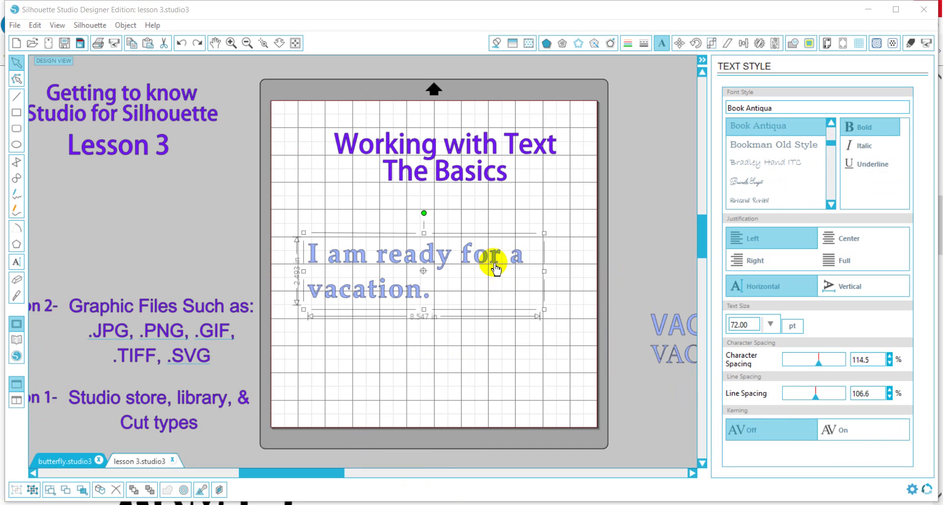
drag(778, 109, 720, 117)
text(cof)
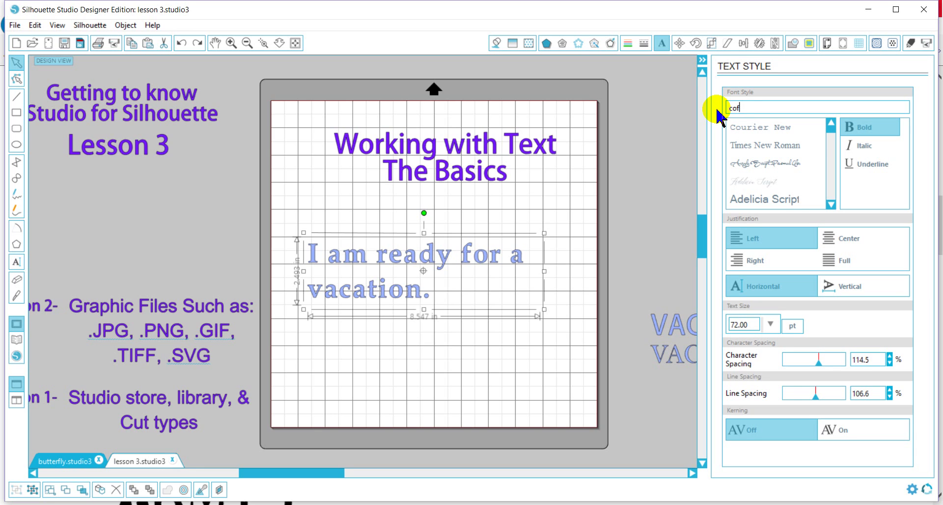
text(nfetti)
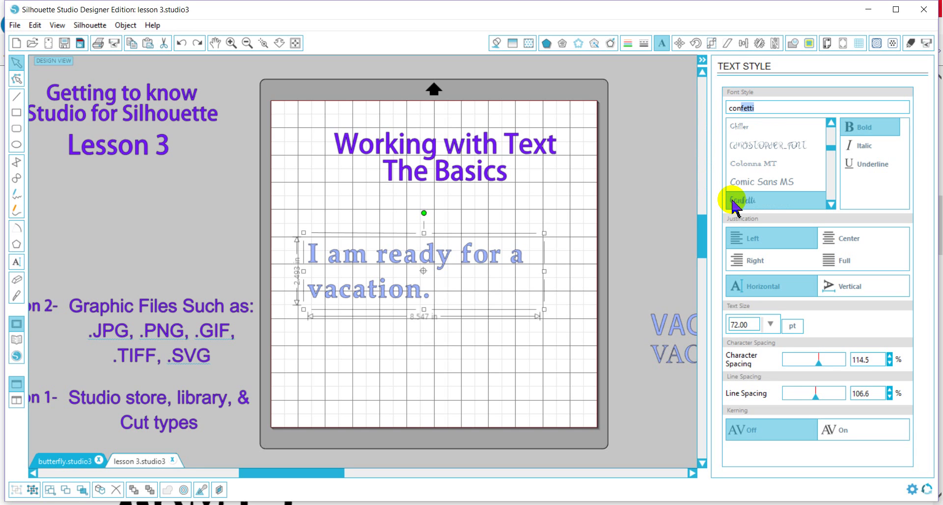
click(735, 202)
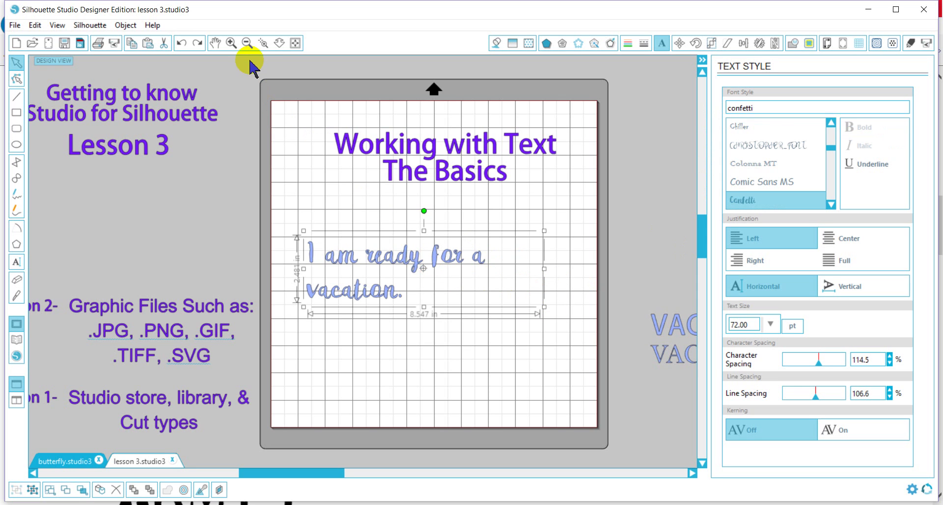
Step: Zoom into the vacation text and tighten its character spacing to 98.0%
click(263, 43)
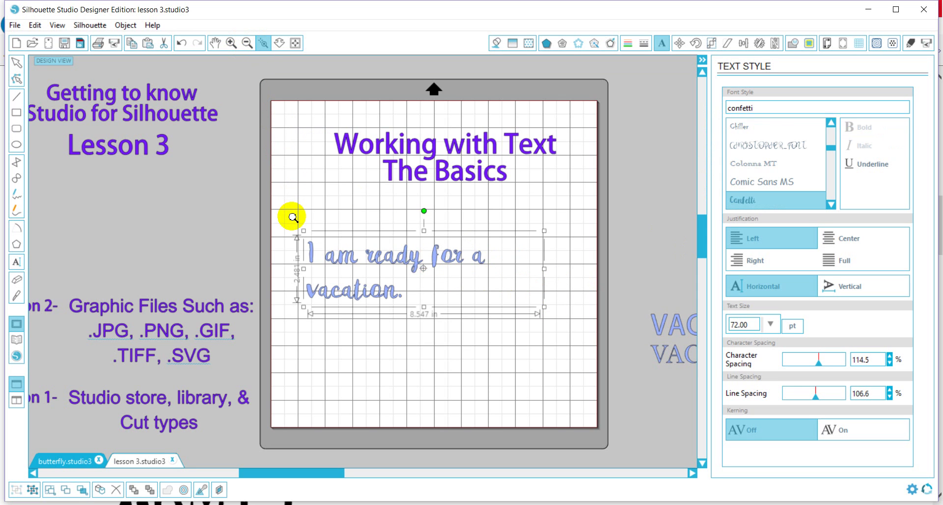
drag(294, 217, 499, 333)
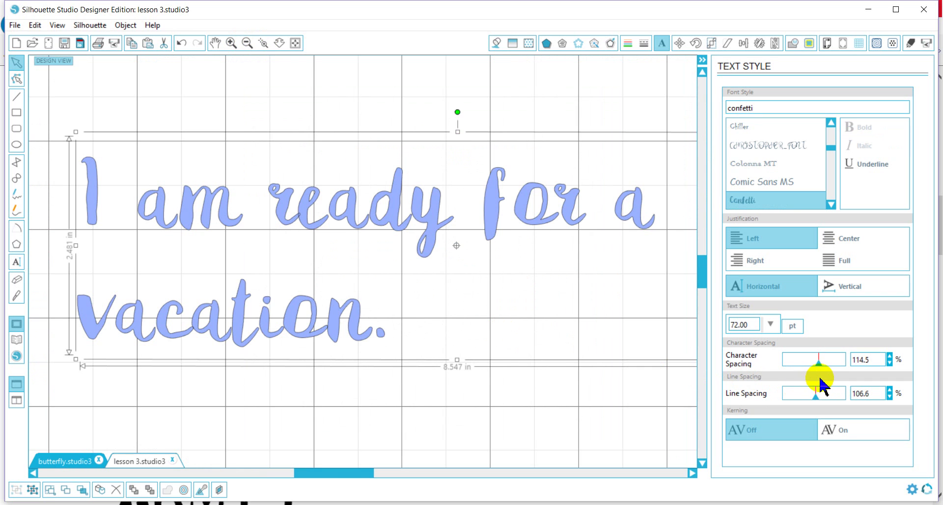
drag(819, 366, 815, 366)
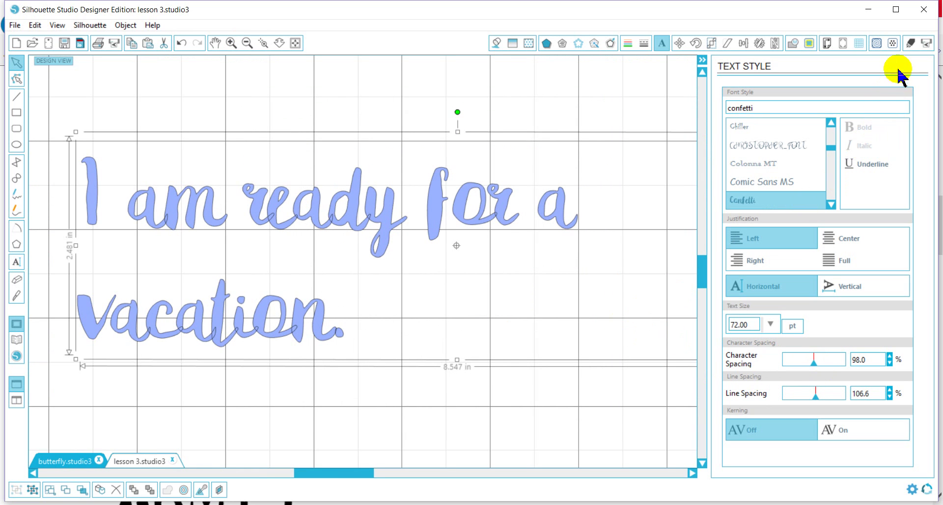
Step: Compare Cut and Cut Edge for the vacation text, settling on the Cut style with Vinyl material
click(911, 44)
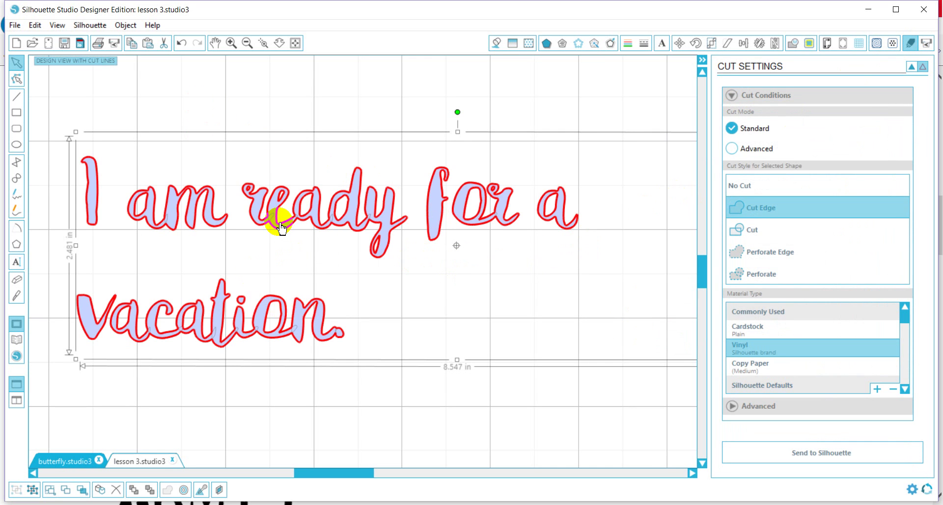
click(737, 228)
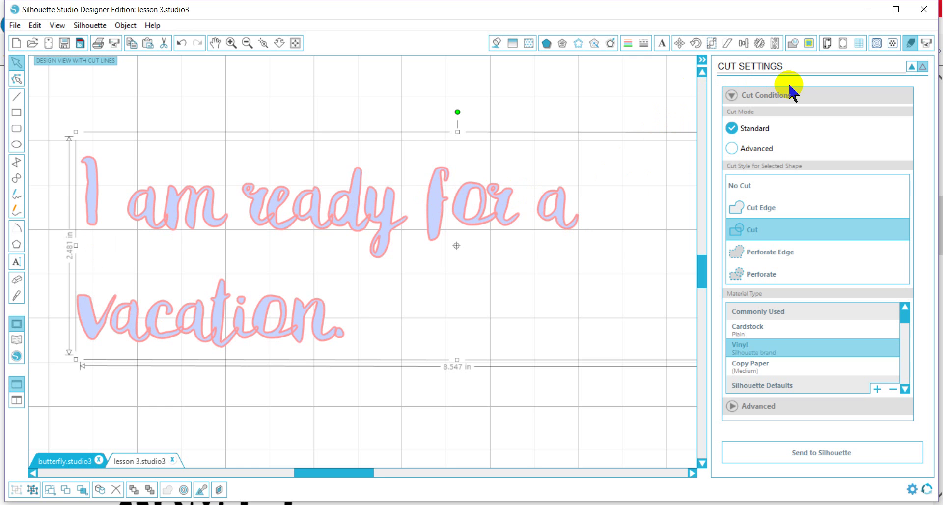
click(761, 209)
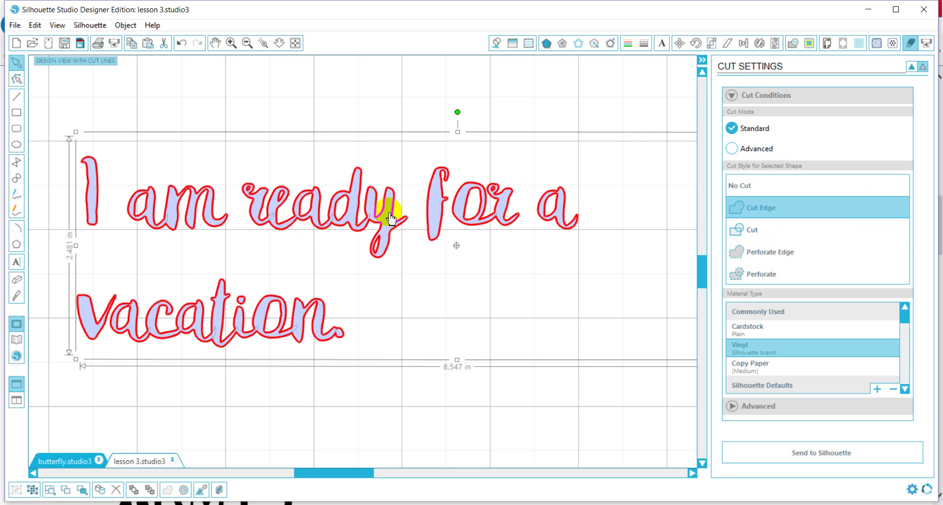
click(751, 229)
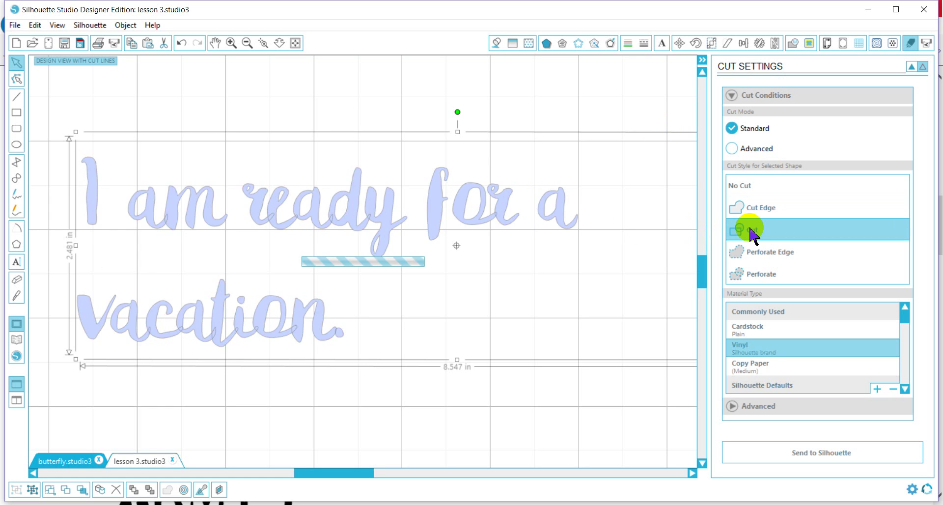
Step: Trial-weld the Confetti sentence into one shape, inspect individual letters, then undo the weld
click(794, 44)
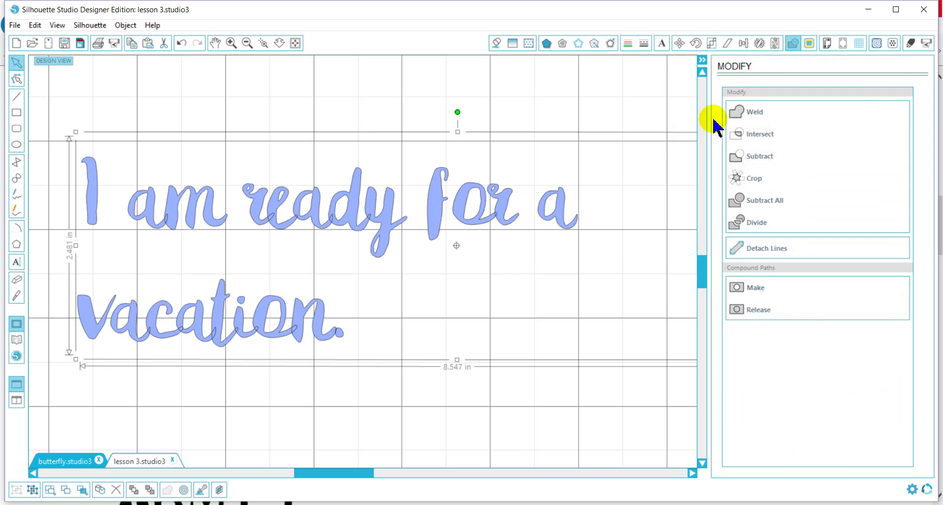
click(741, 116)
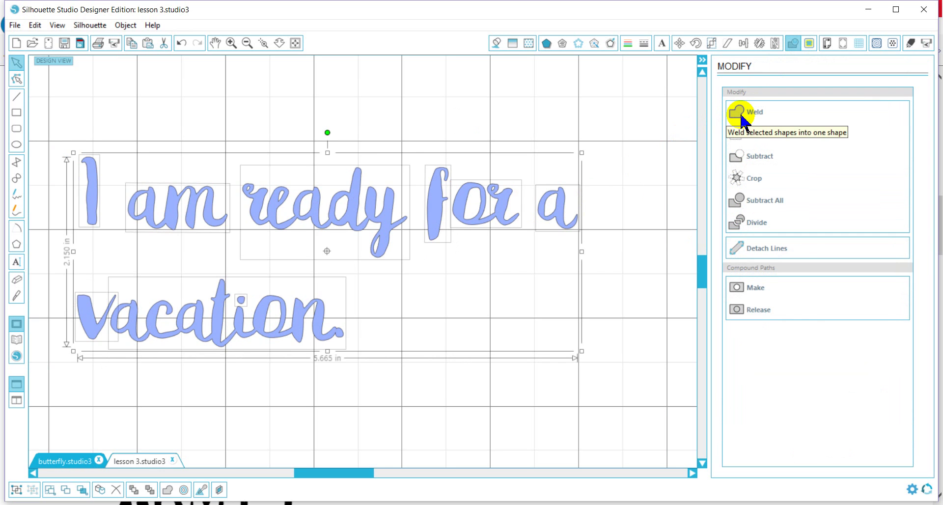
click(649, 231)
click(560, 209)
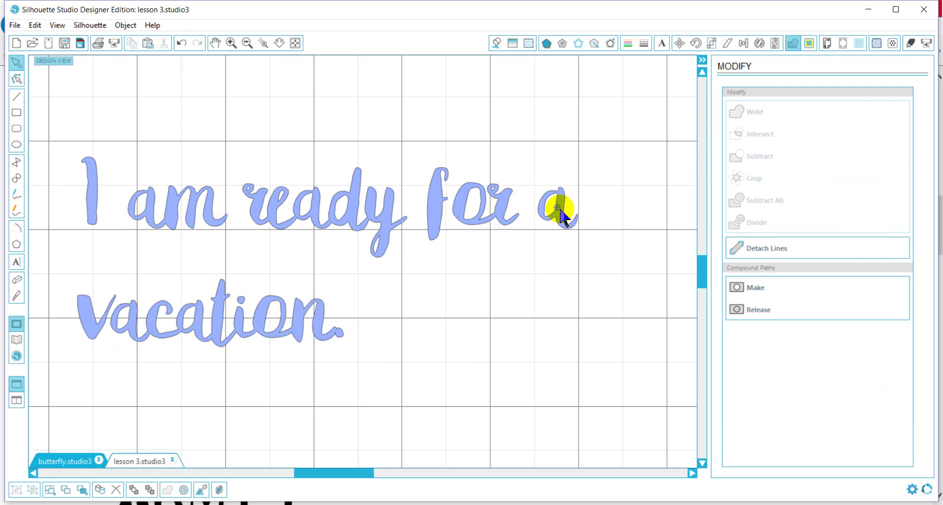
click(480, 205)
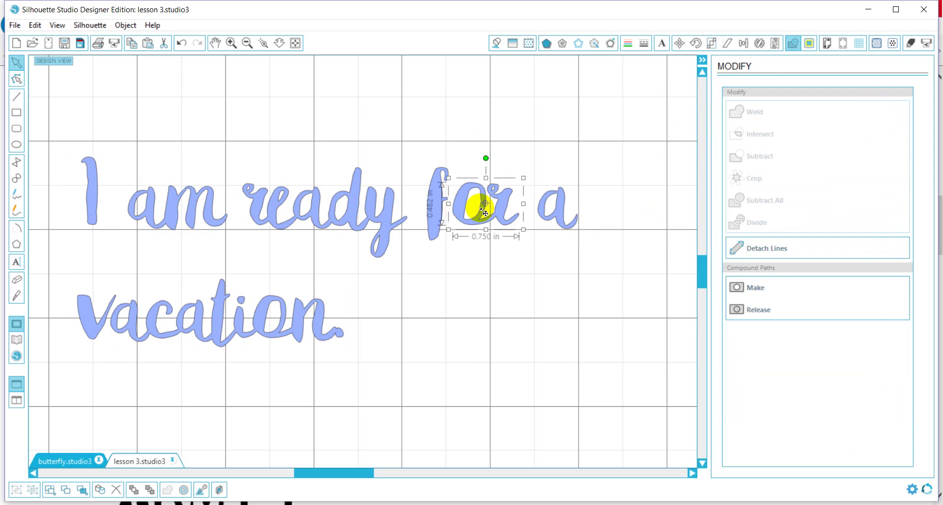
click(180, 43)
click(180, 43)
click(180, 43)
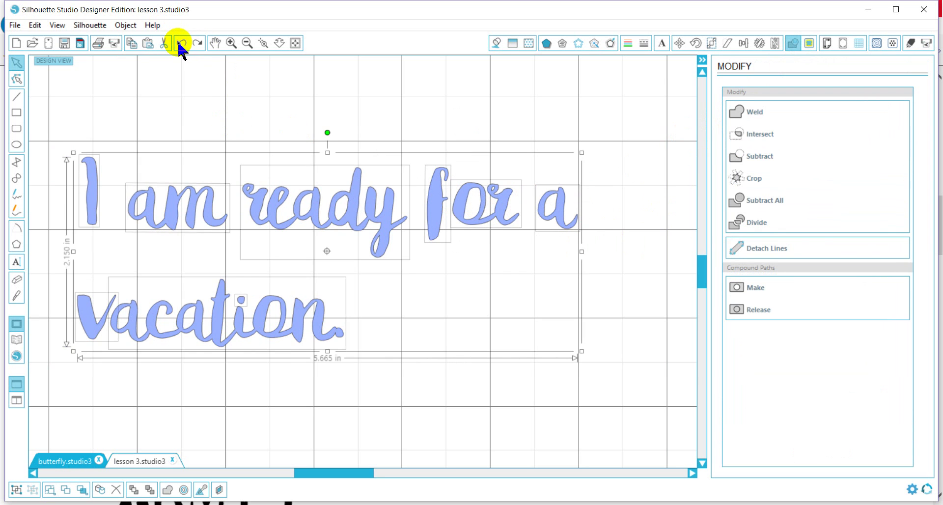
click(180, 44)
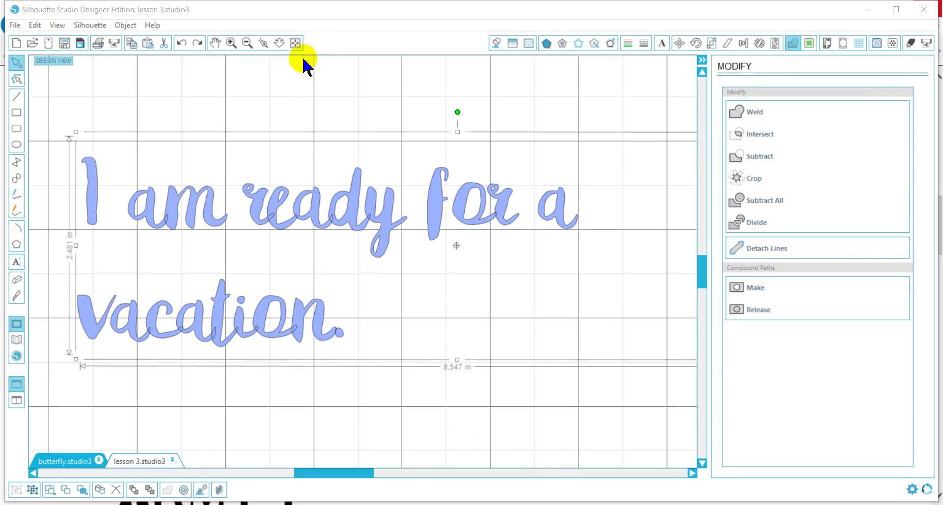
Step: Fit the mat in view and resize the vacation text to about 11.729 in by 3.337 in
click(295, 43)
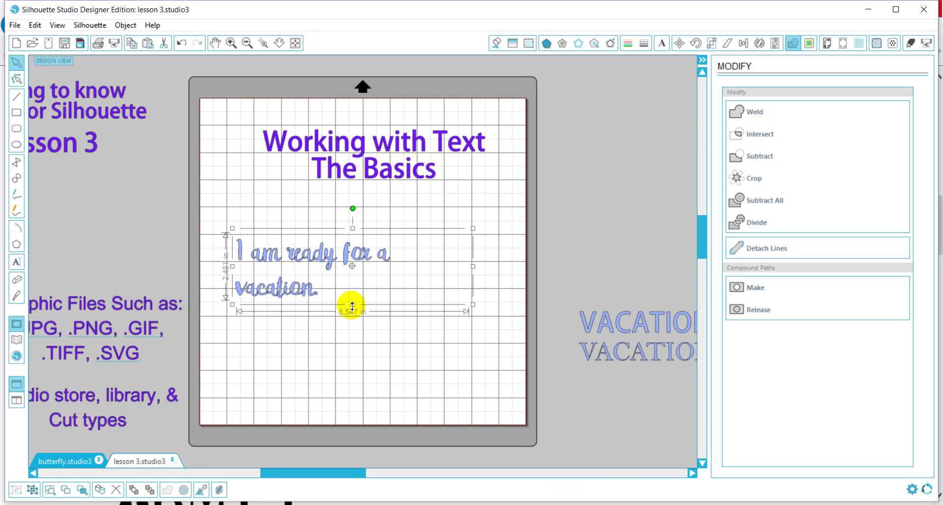
drag(352, 306, 369, 322)
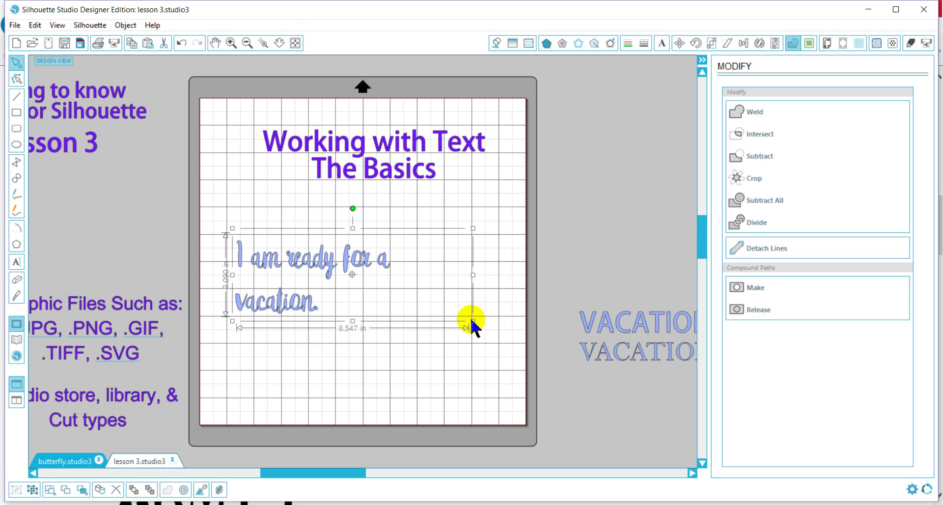
drag(475, 322, 540, 432)
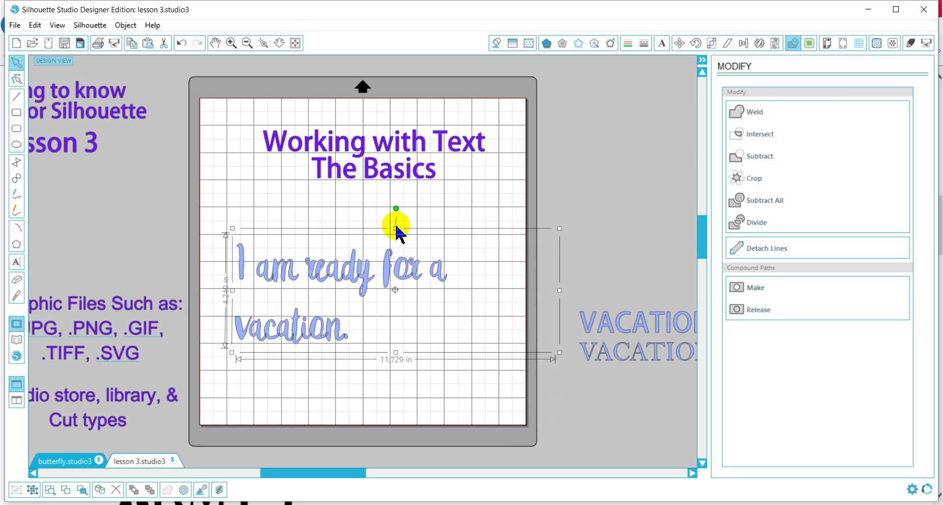
drag(396, 228, 392, 253)
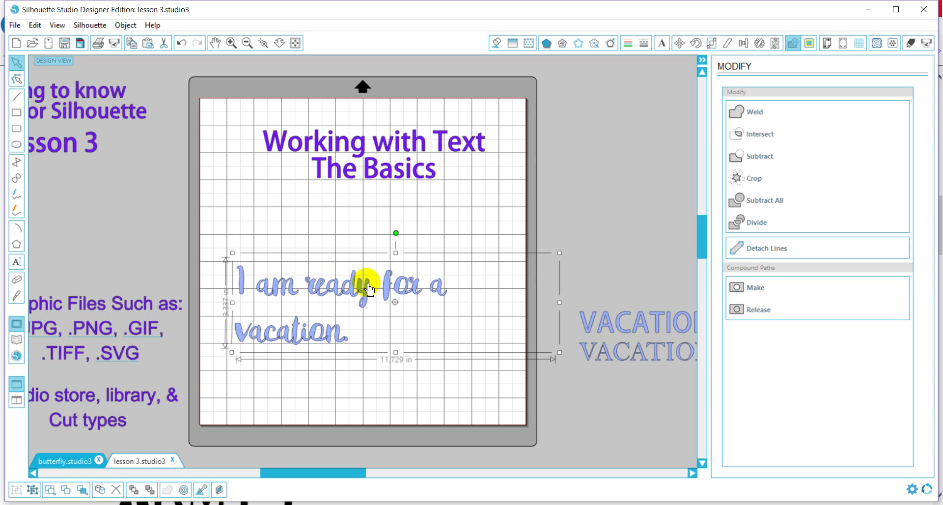